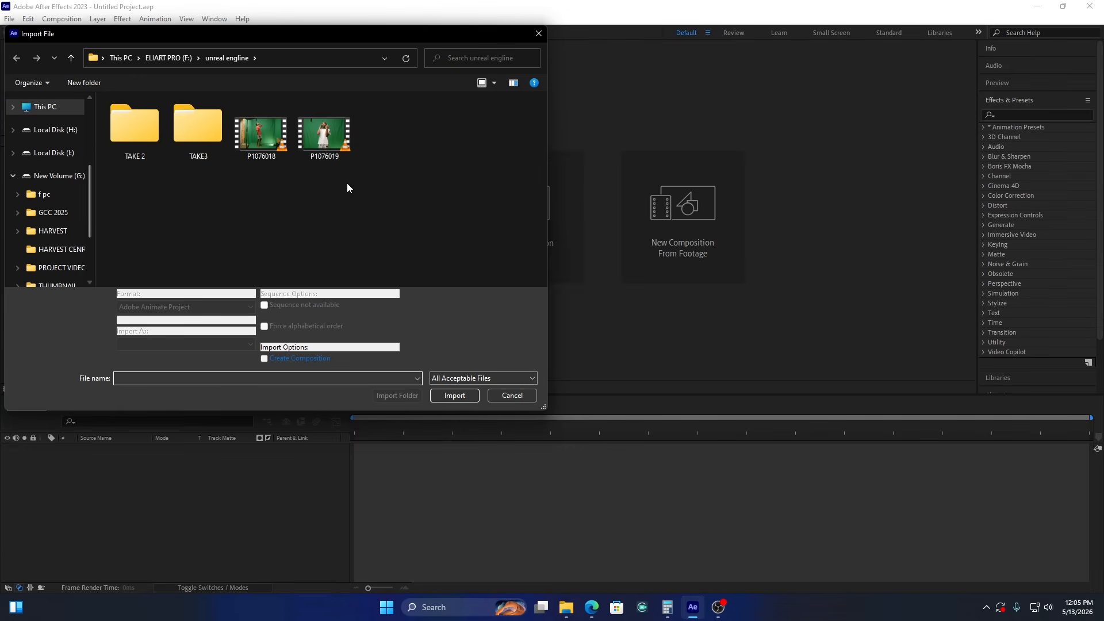
Import the P1076019 video from the unreal engline folder and create a composition from it in the timeline
double_click(323, 132)
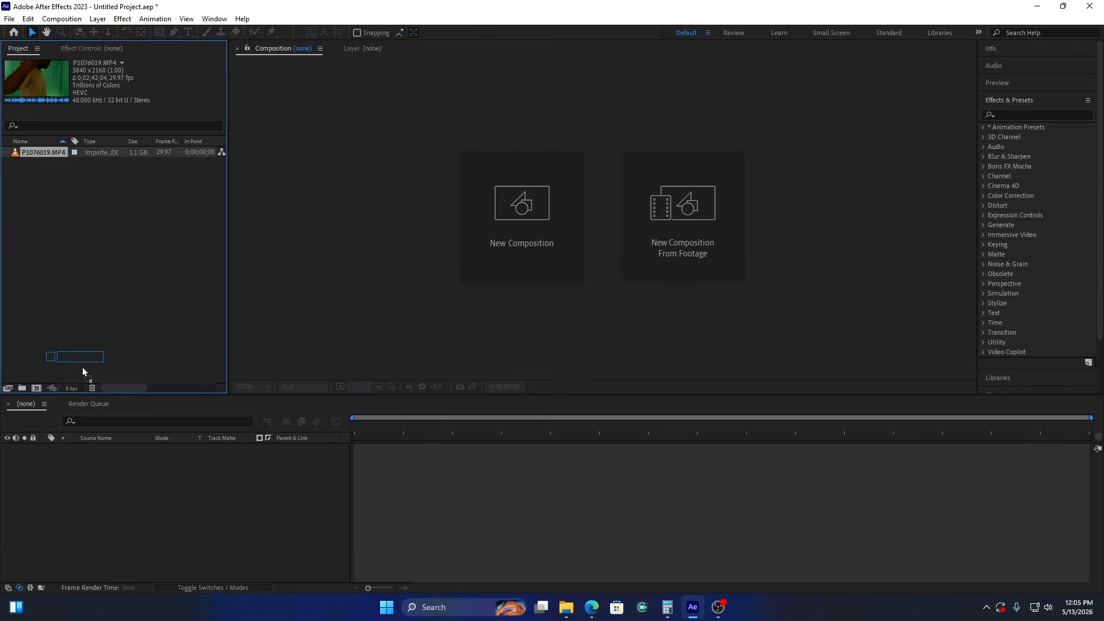
left_click_drag(92, 505, 92, 506)
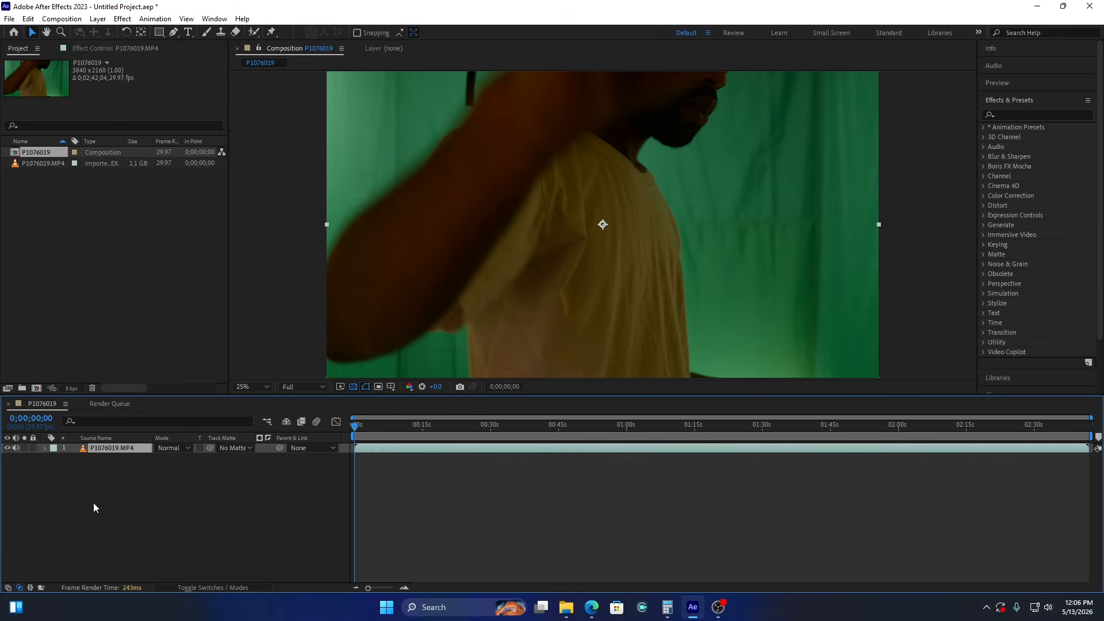
Examine the sharpness of the moving subject in the green-screen footage at several moments between about 0;00;51 and 0;01;10
left_click(589, 428)
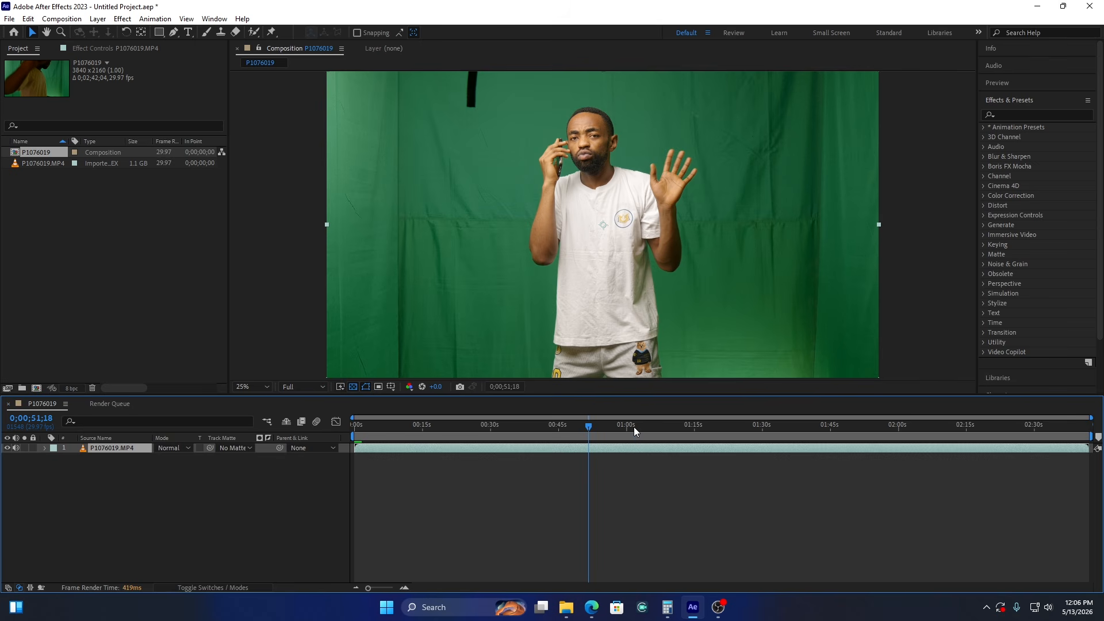
left_click_drag(613, 427, 626, 431)
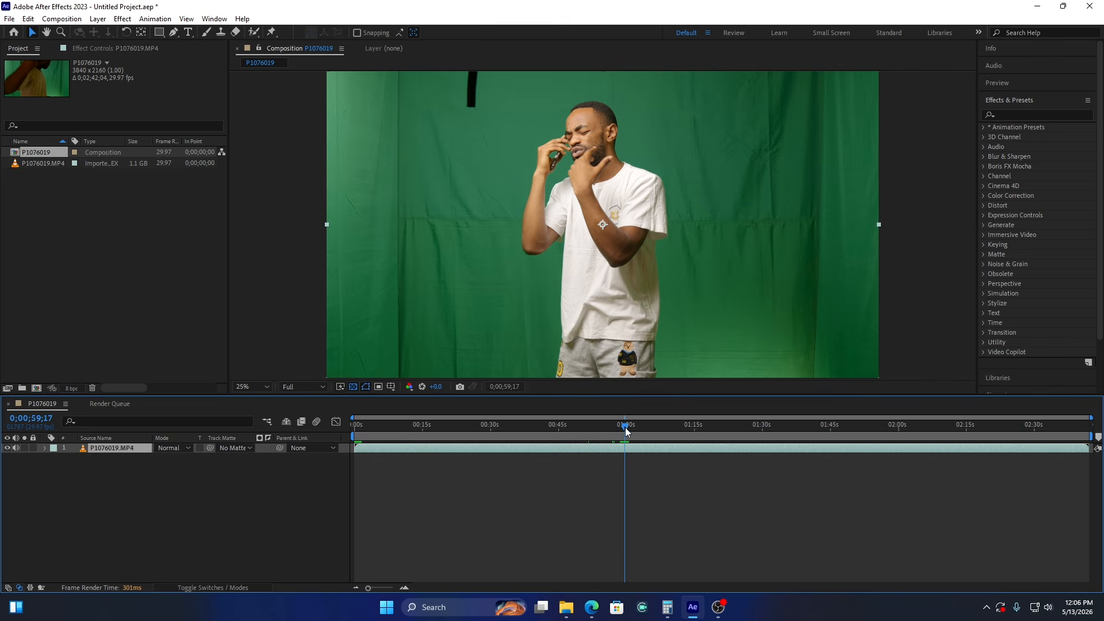
left_click_drag(648, 429, 675, 429)
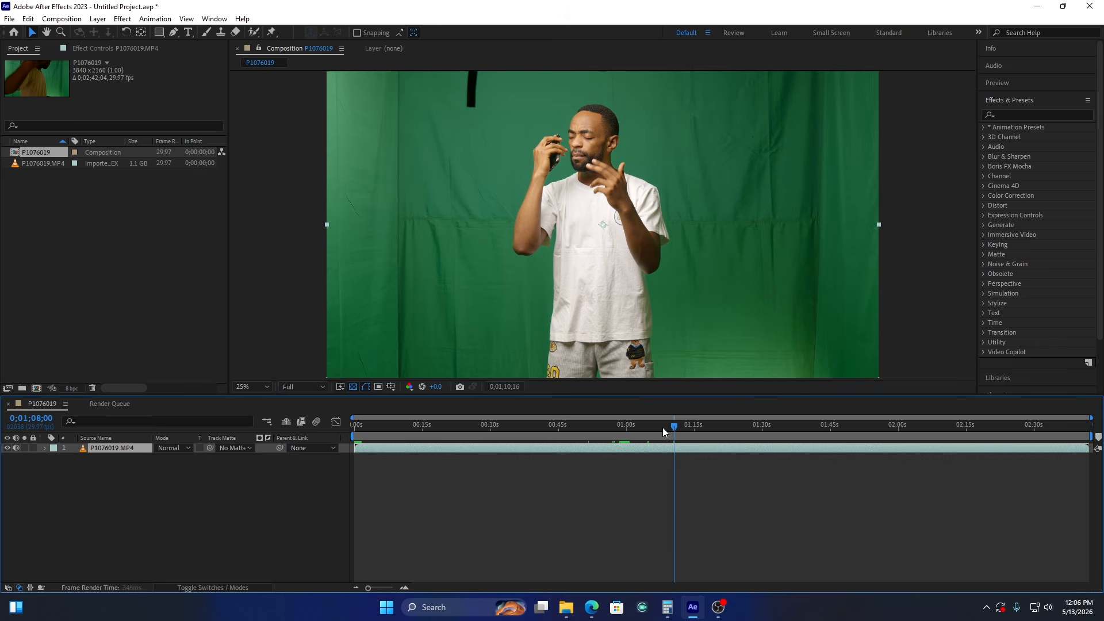
left_click_drag(675, 430, 663, 428)
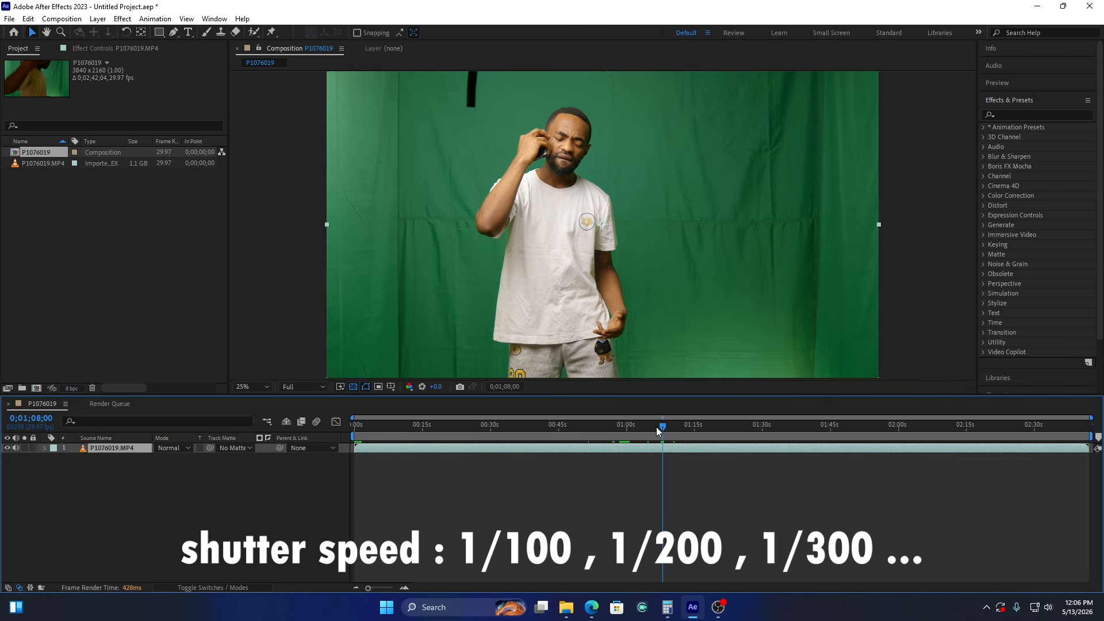
left_click(664, 427)
scroll(607, 289, "up", 2)
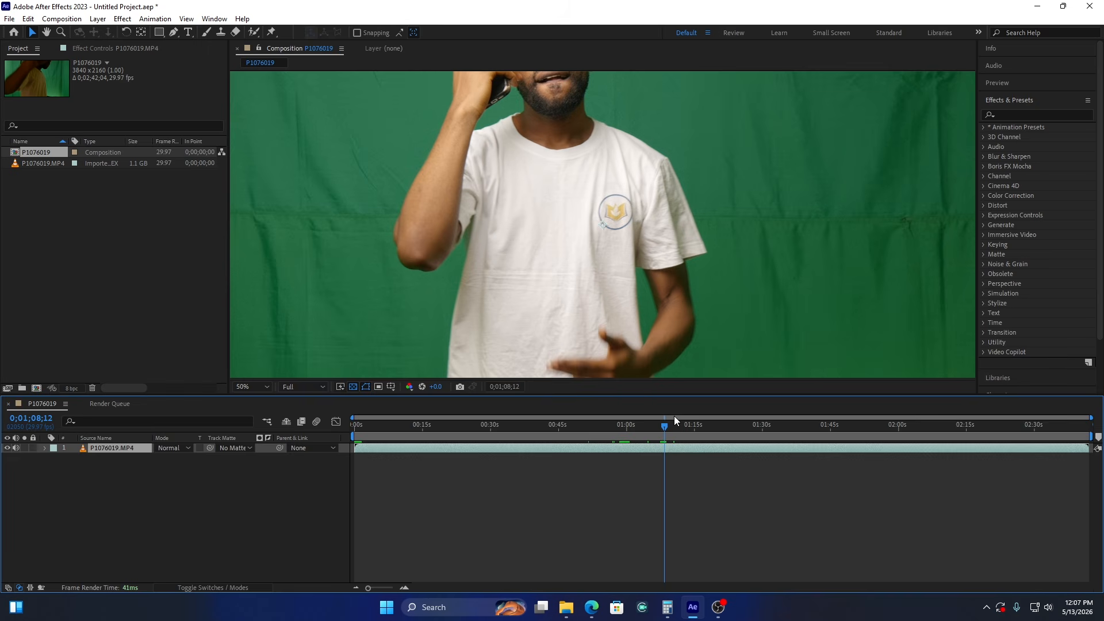
left_click_drag(668, 429, 670, 429)
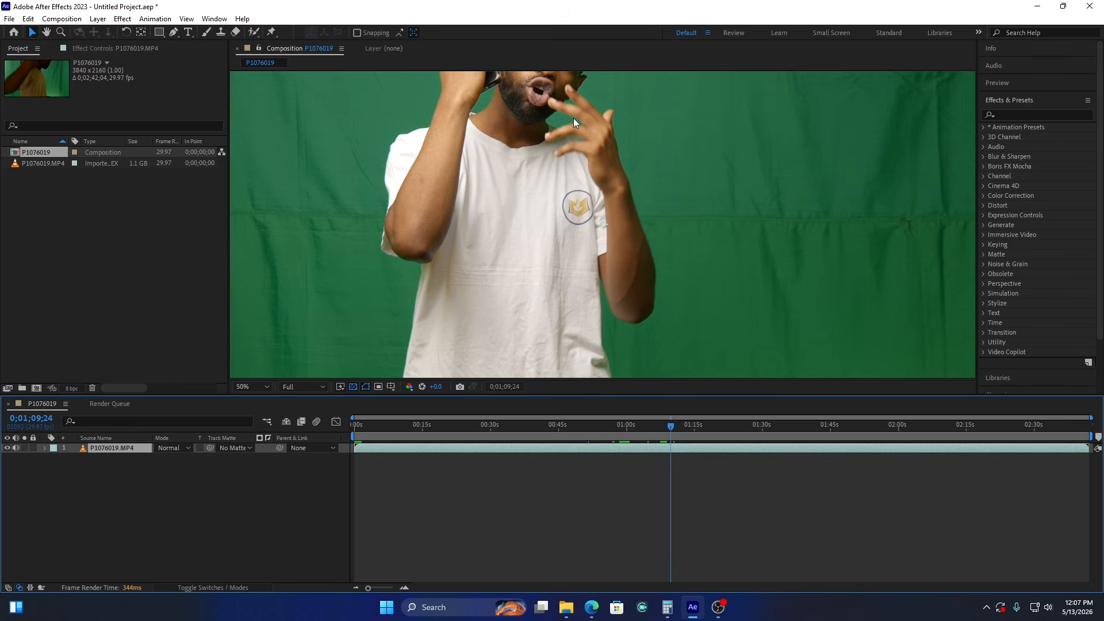
left_click_drag(666, 428, 656, 429)
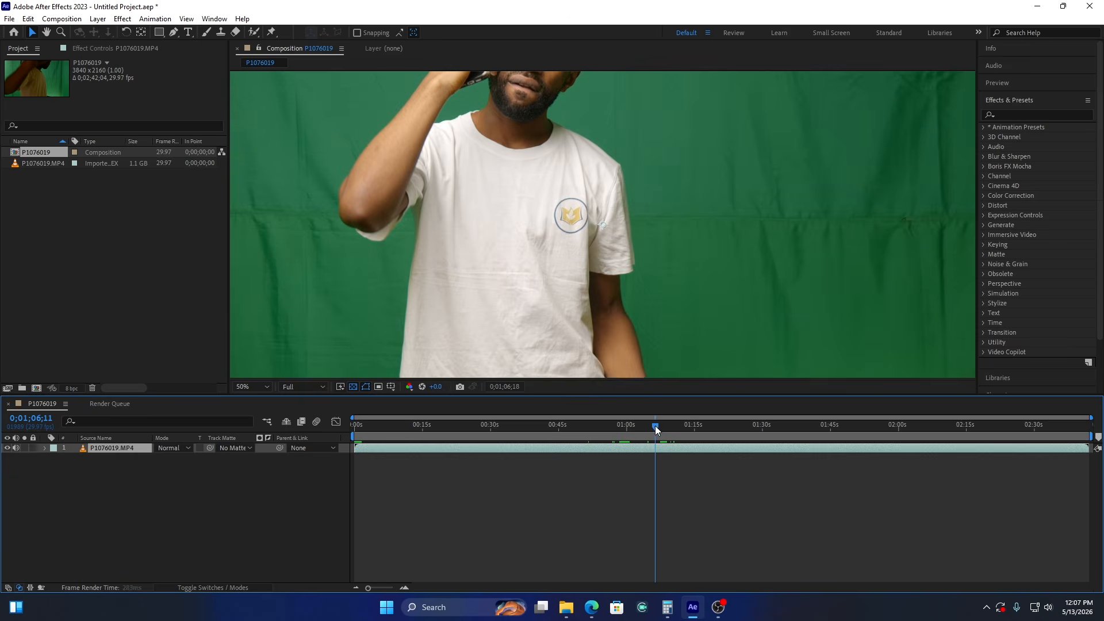
key("comma")
key("comma")
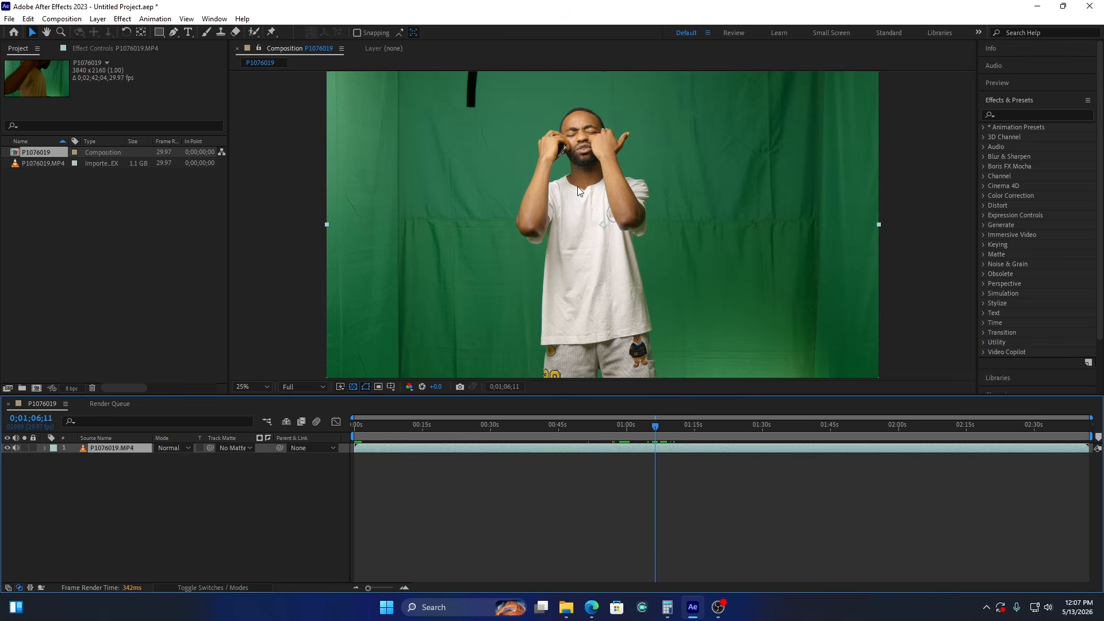
Find where the usable performance begins and set the work area's start at about 0;00;21
left_click(469, 427)
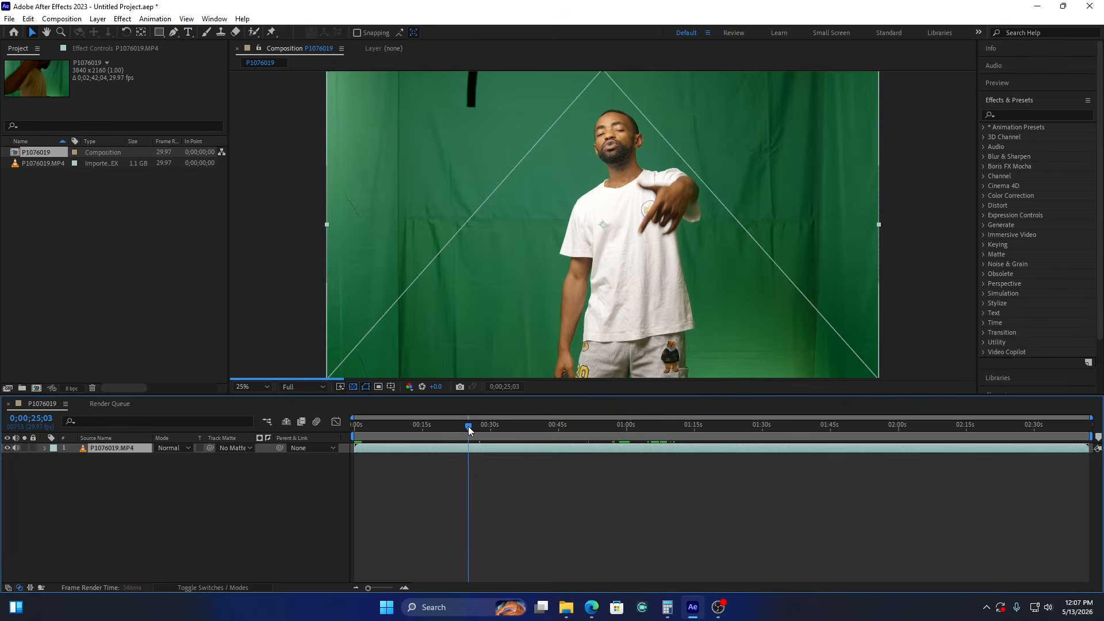
left_click_drag(467, 425, 445, 425)
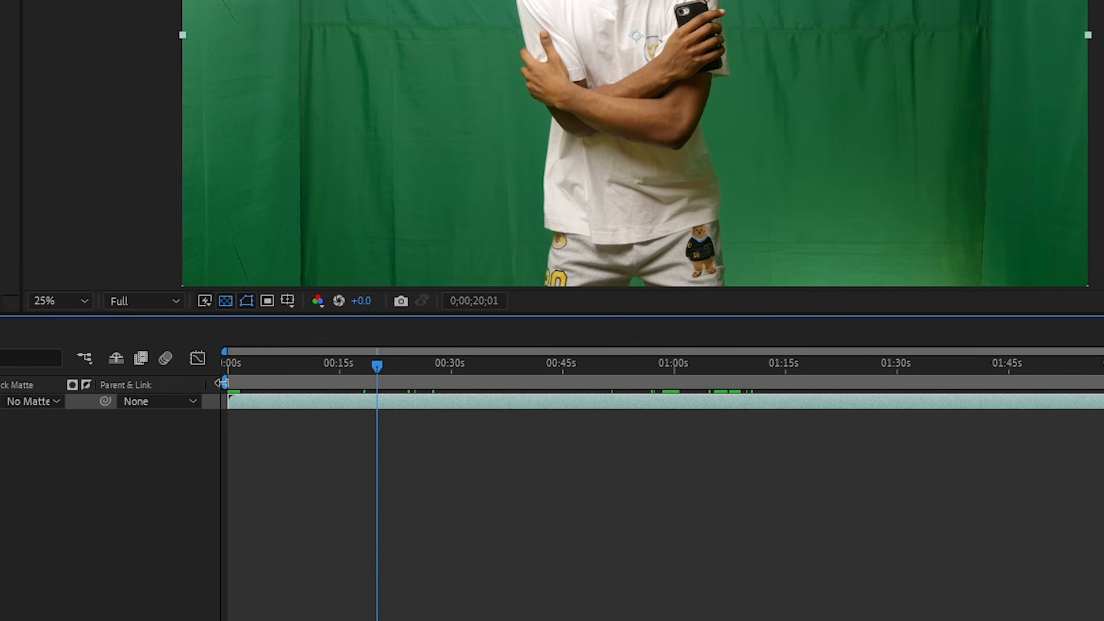
left_click_drag(222, 383, 386, 393)
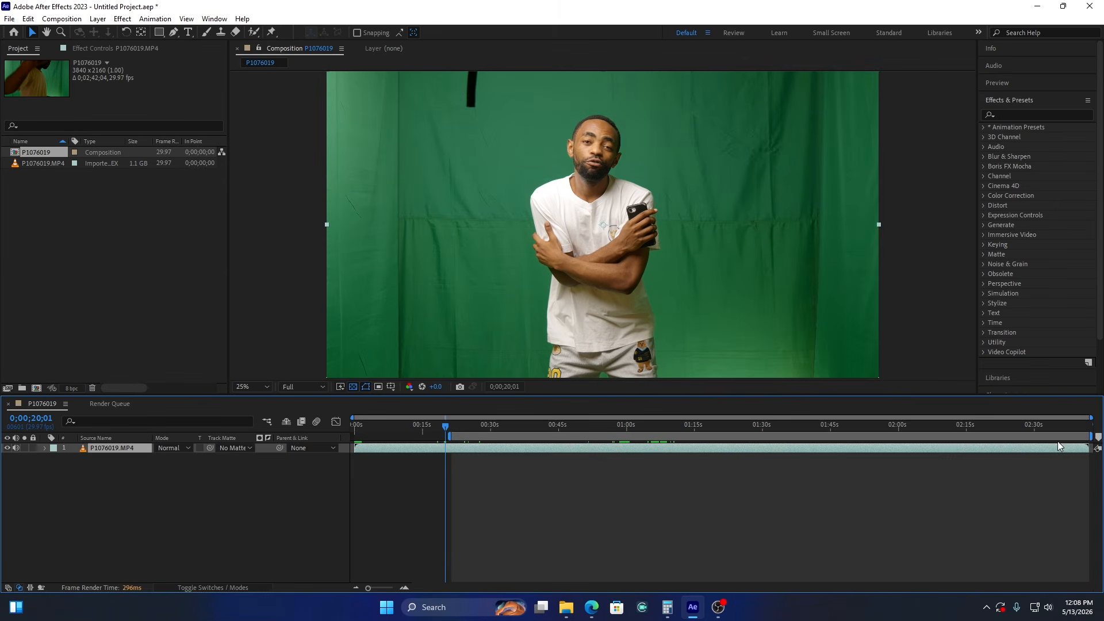
Check the final part of the footage and set the work area's end at about 0;01;53;12
left_click(1071, 427)
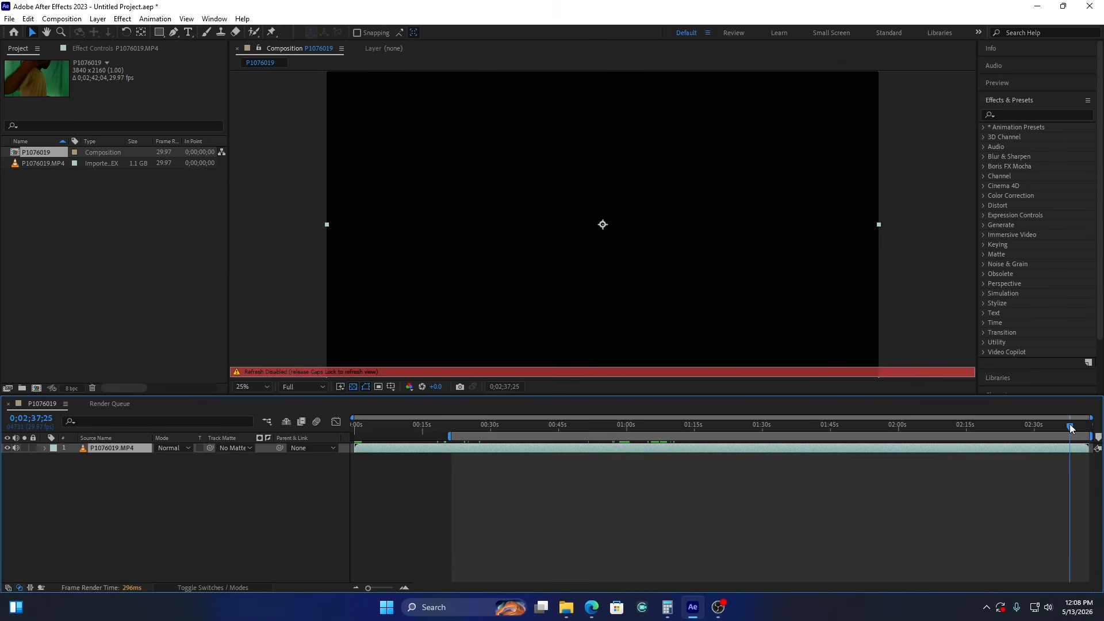
key("Caps_Lock")
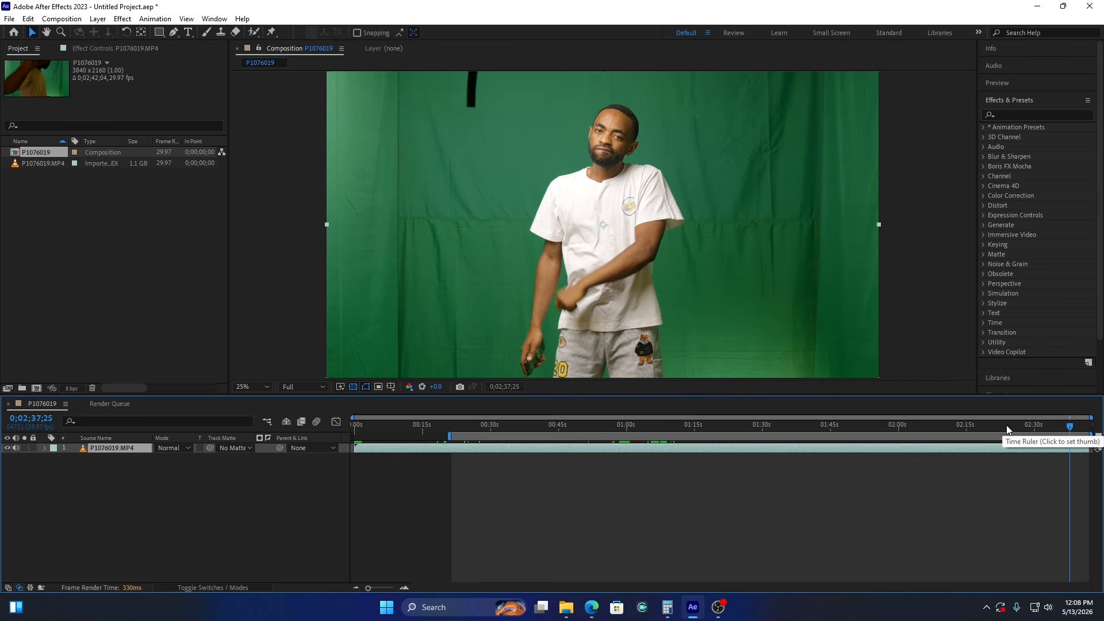
left_click(868, 426)
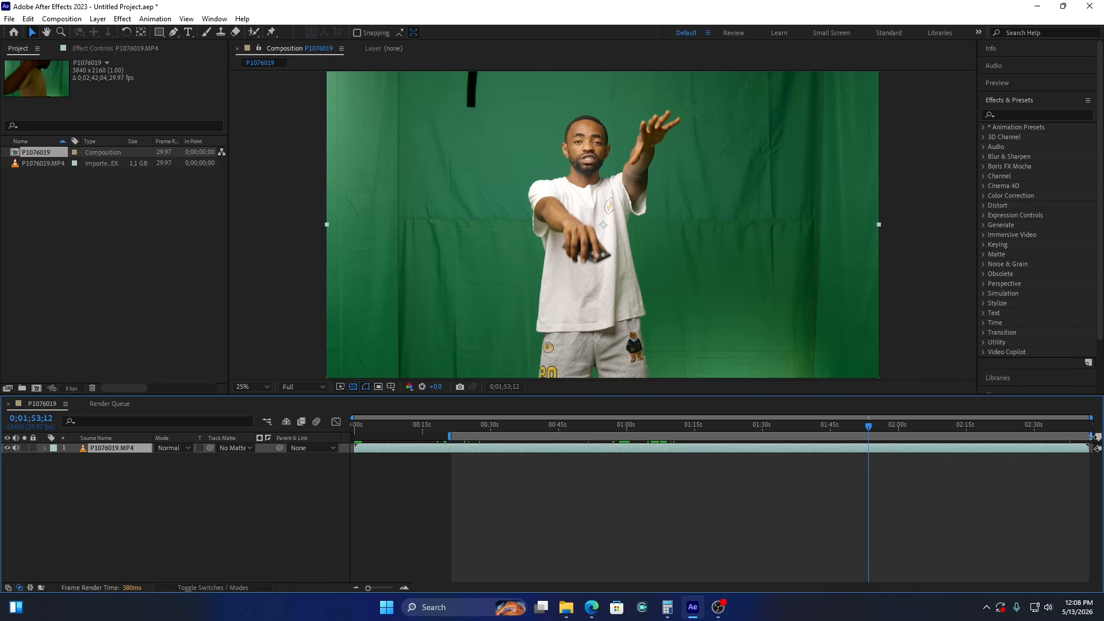
left_click_drag(1092, 437, 955, 447)
left_click_drag(844, 447, 874, 437)
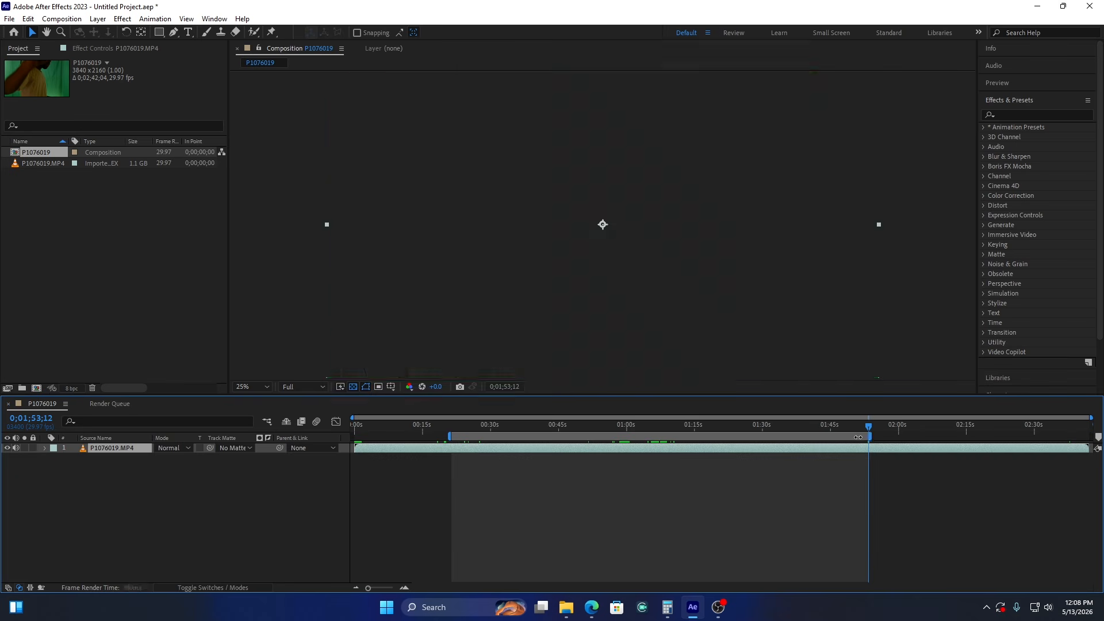
Trim the composition to the work area and move the current time to 0;00;39;27
right_click(691, 438)
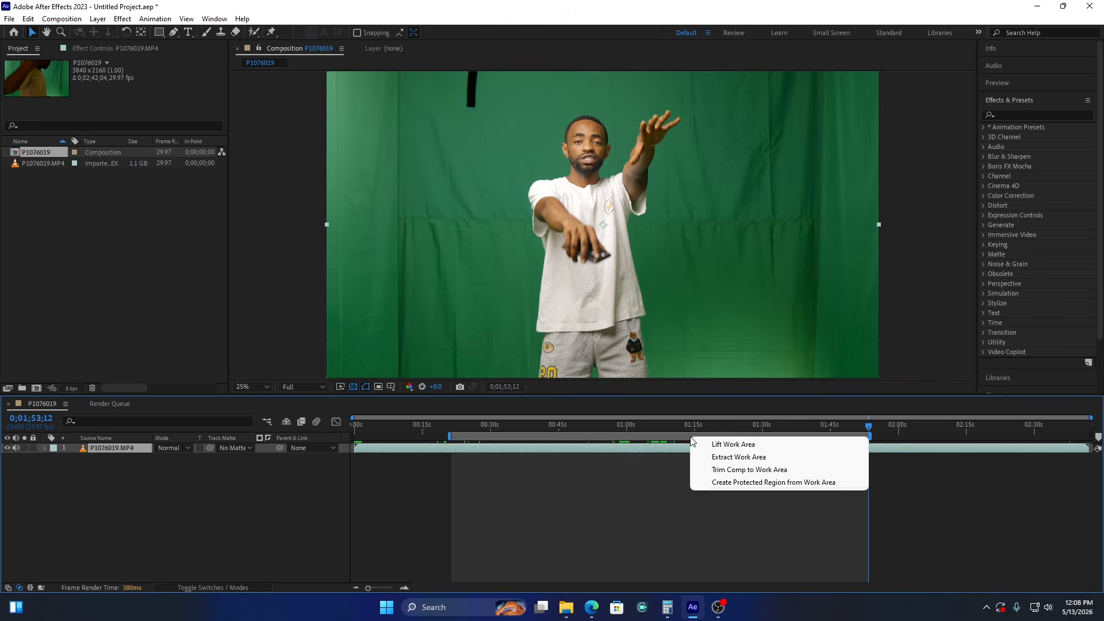
left_click(756, 472)
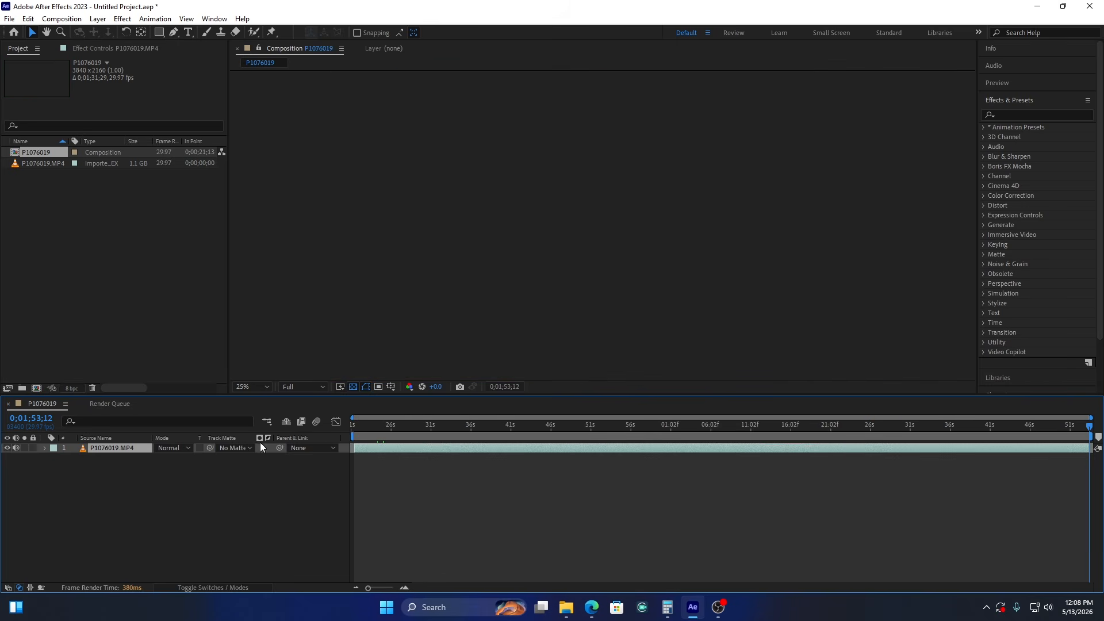
left_click(575, 427)
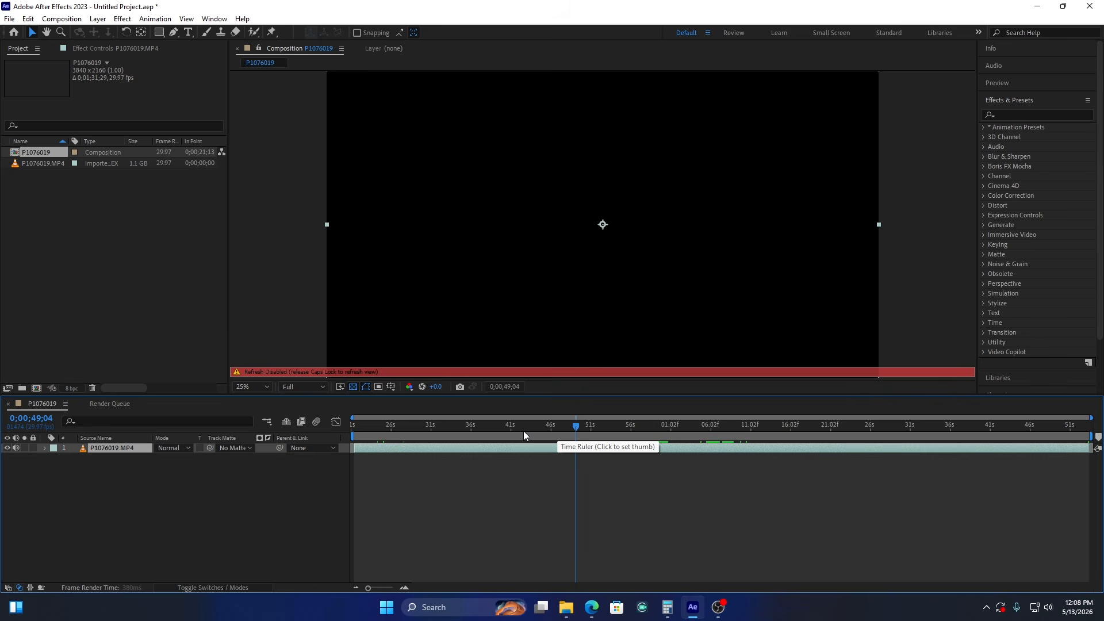
key("Caps_Lock")
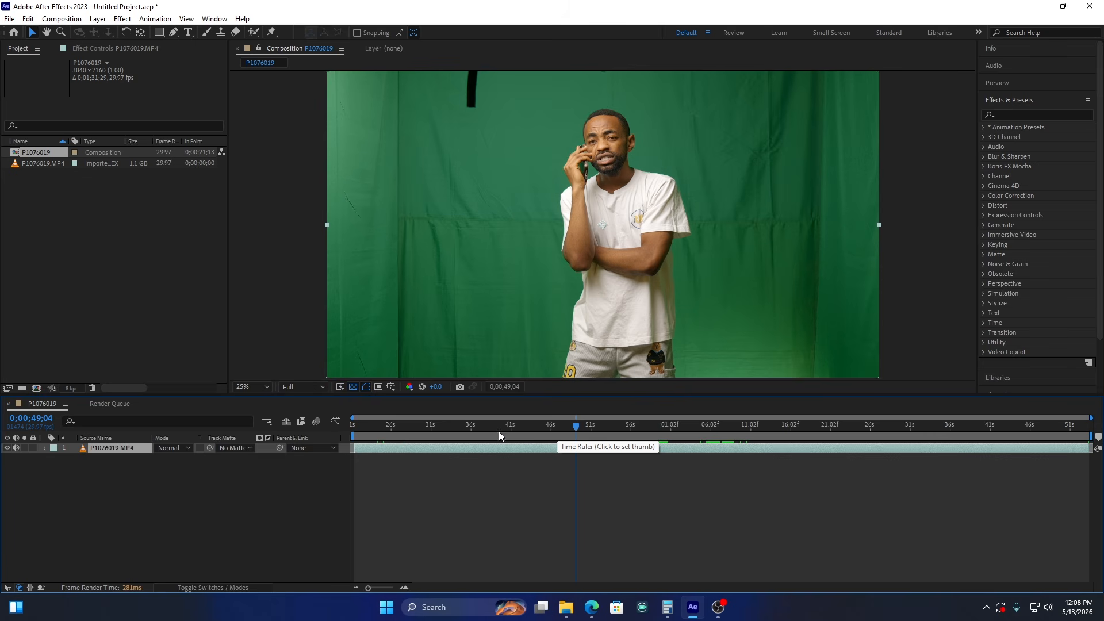
left_click(503, 429)
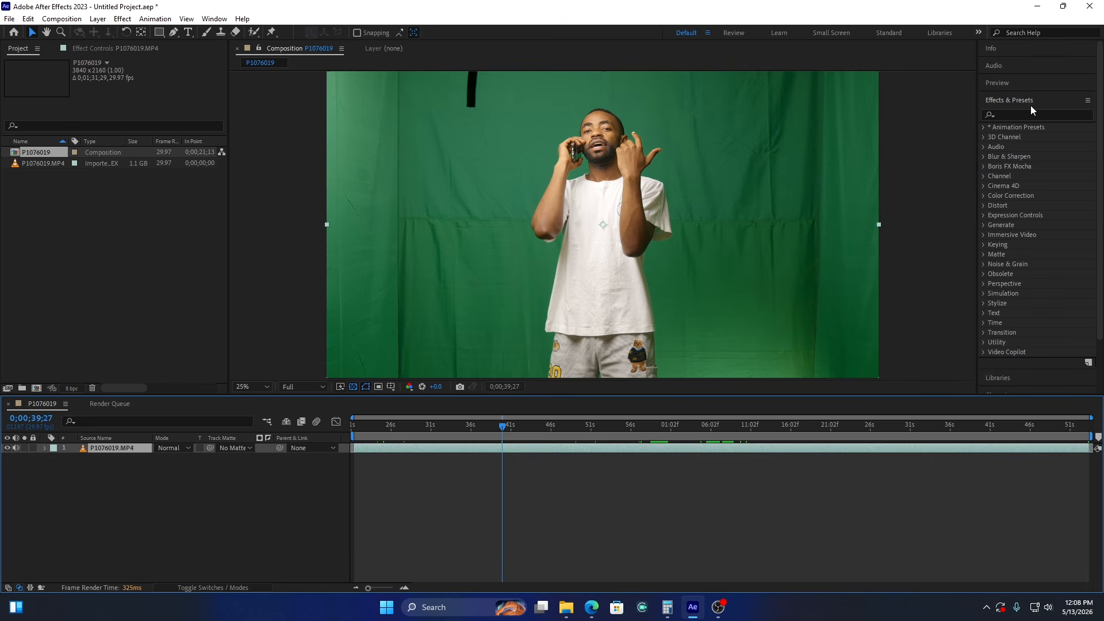
Search the effects for "key" and apply Keylight (1.2) to the P1076019.MP4 layer
left_click(216, 20)
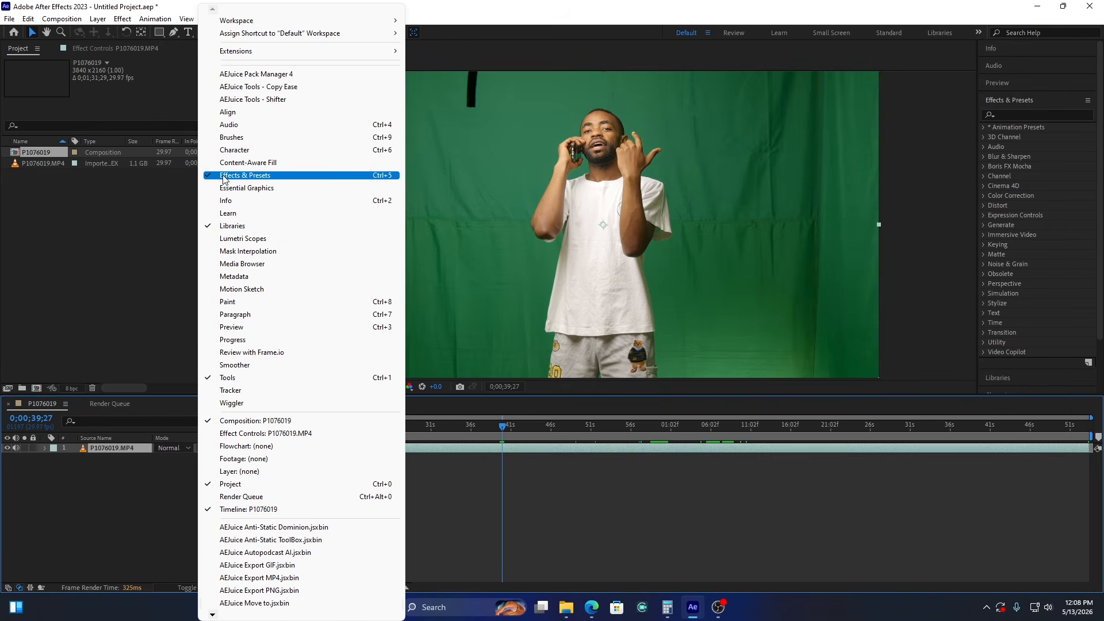
left_click(755, 504)
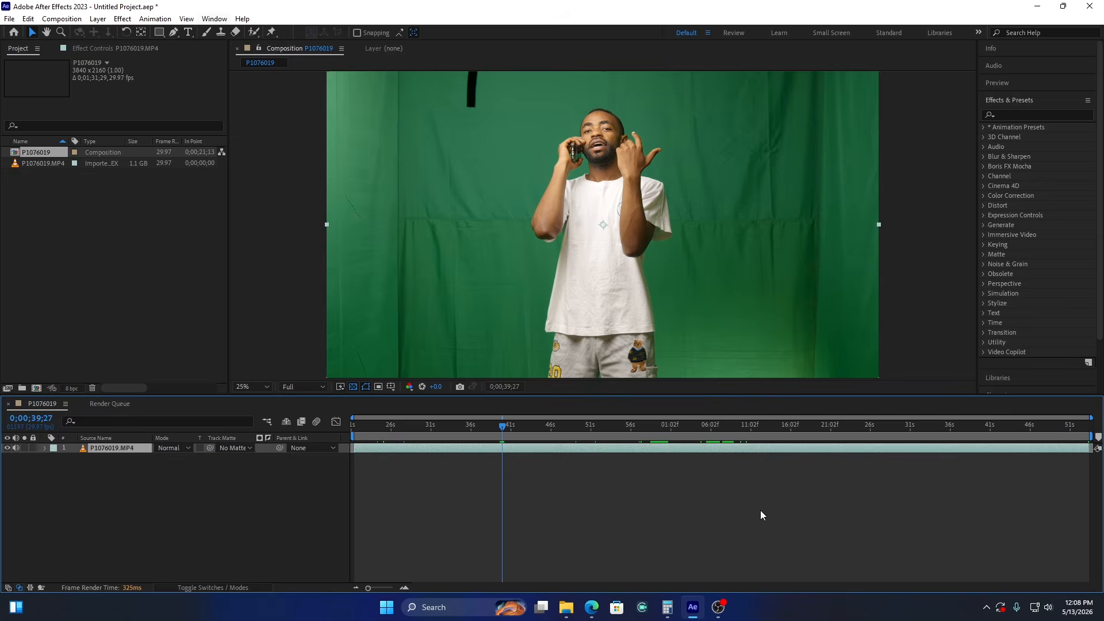
left_click(1026, 114)
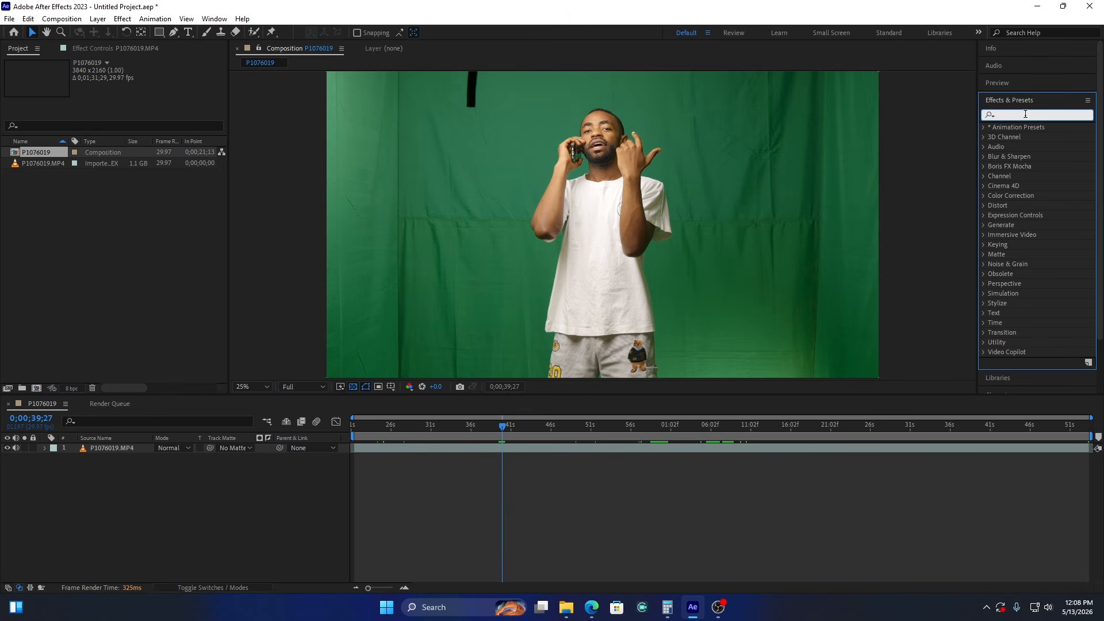
type("key")
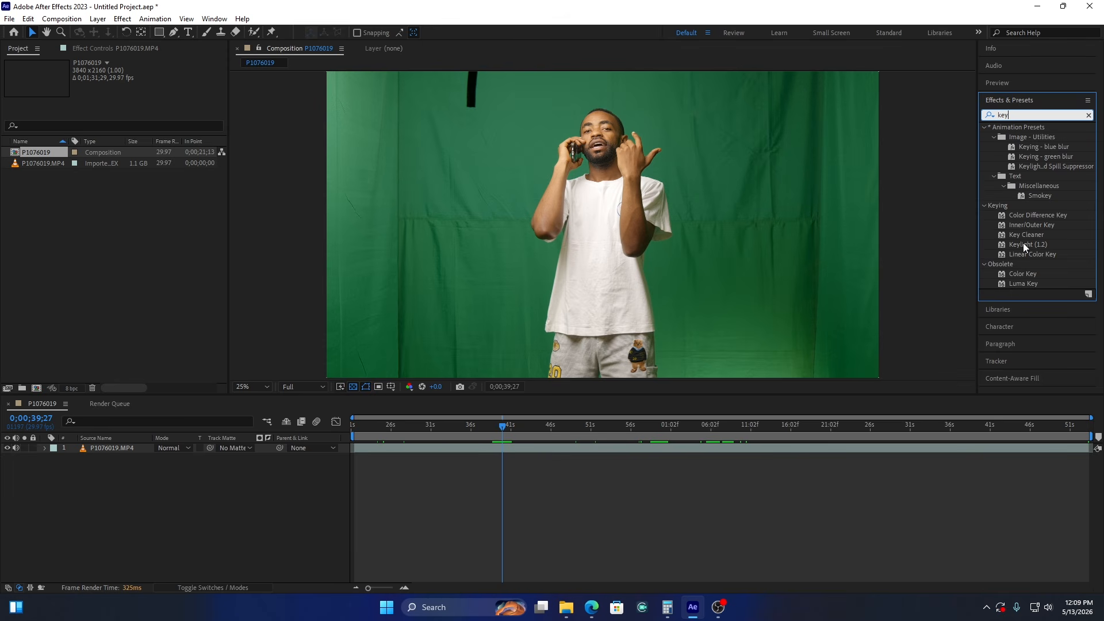
left_click(1025, 244)
left_click_drag(1031, 246, 470, 448)
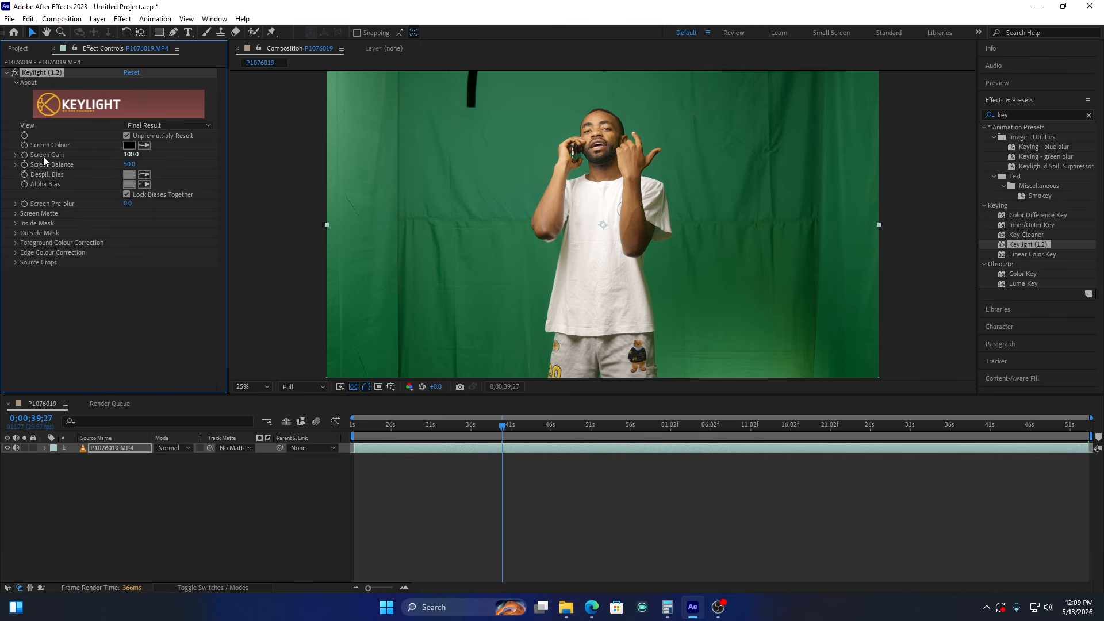
Sample the green backdrop near the subject as Keylight's Screen Colour and set its View to Screen Matte
left_click(144, 145)
left_click(668, 270)
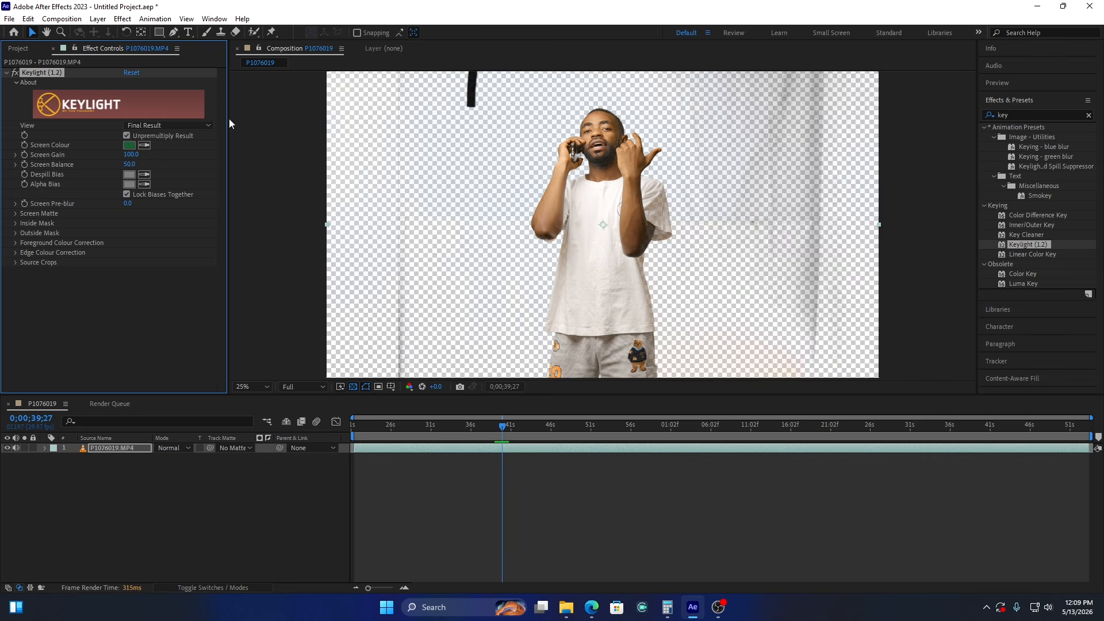
left_click(157, 126)
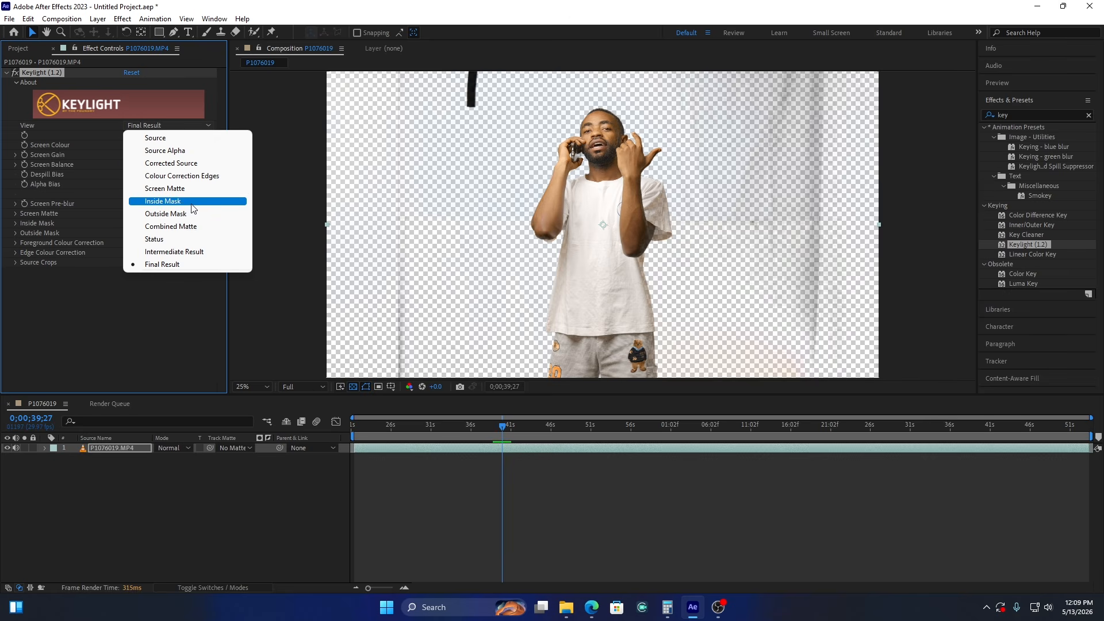
left_click(176, 190)
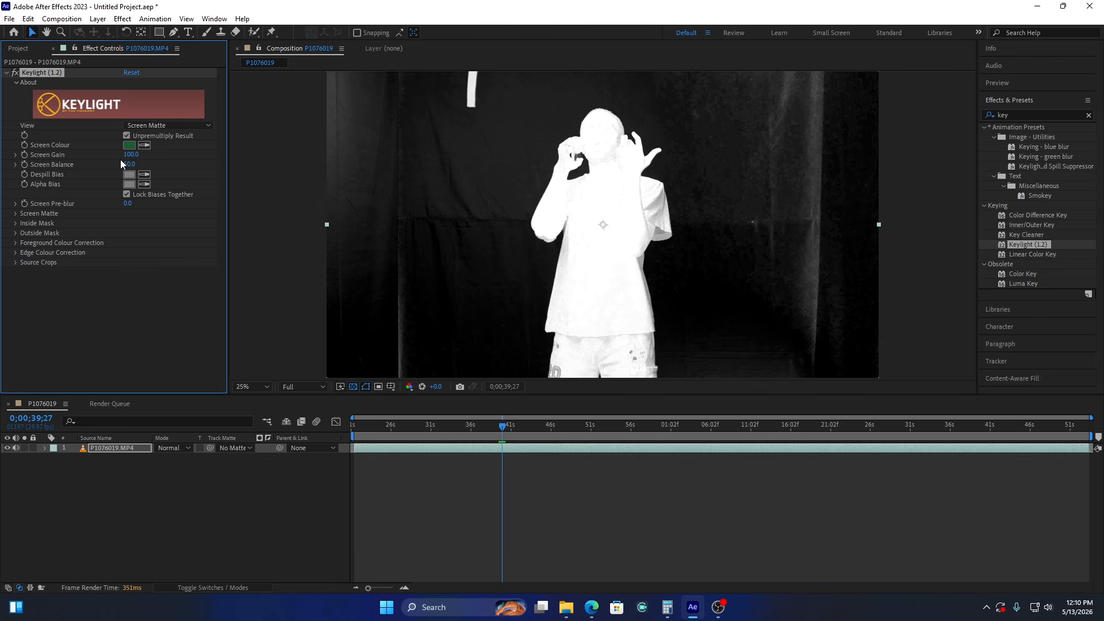
Set Keylight's Screen Gain to 113.0 and Screen Balance to 23.0
mouse_move(134, 159)
left_mouse_down()
mouse_move(117, 156)
mouse_move(142, 157)
left_mouse_up()
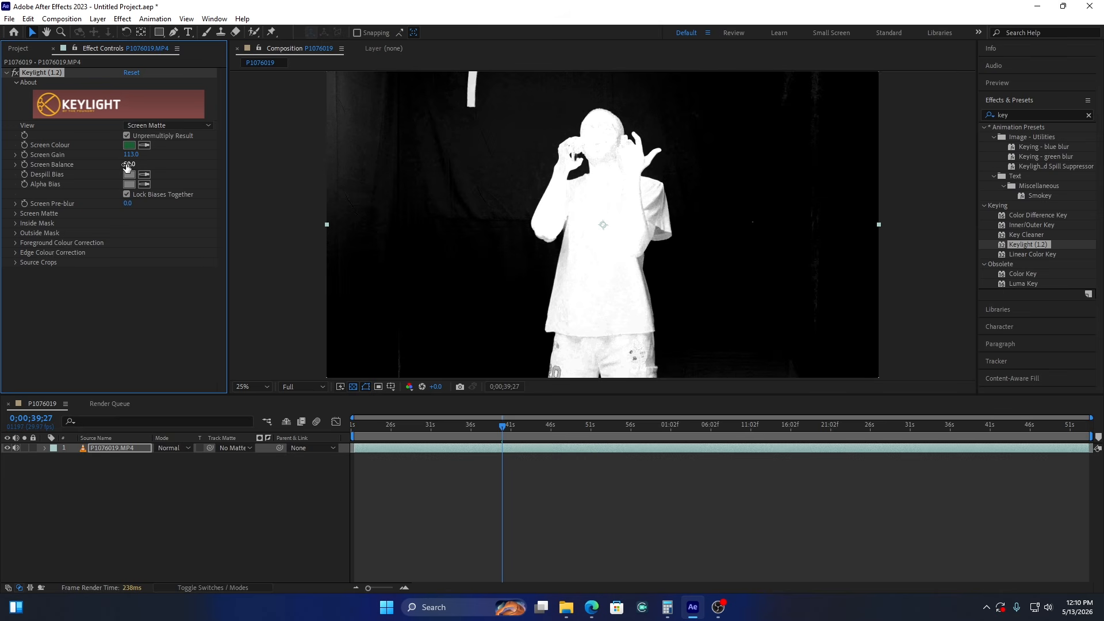
left_click_drag(121, 165, 119, 167)
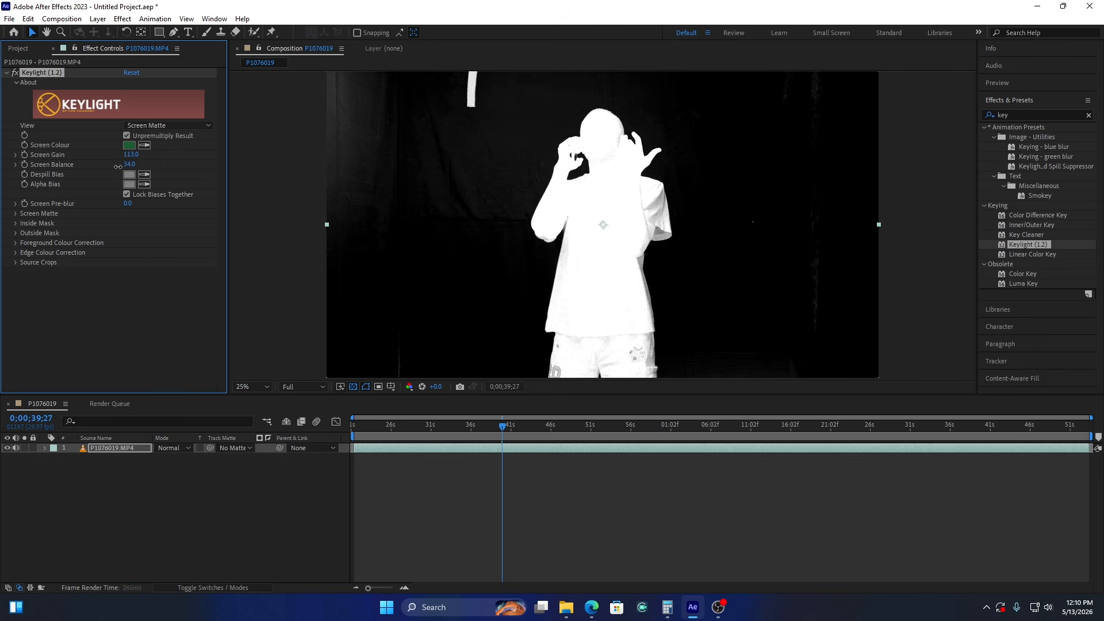
left_click_drag(119, 167, 110, 167)
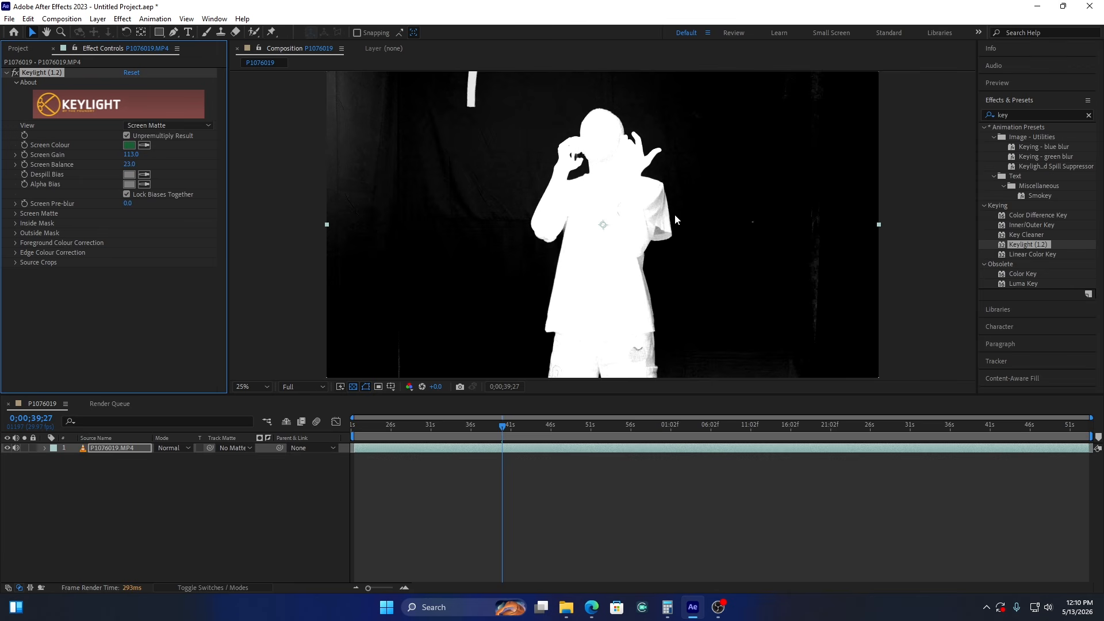
Inspect the screen matte at close range around the subject's torso, arms and sleeve
key("period")
key("period")
key("period")
key("period")
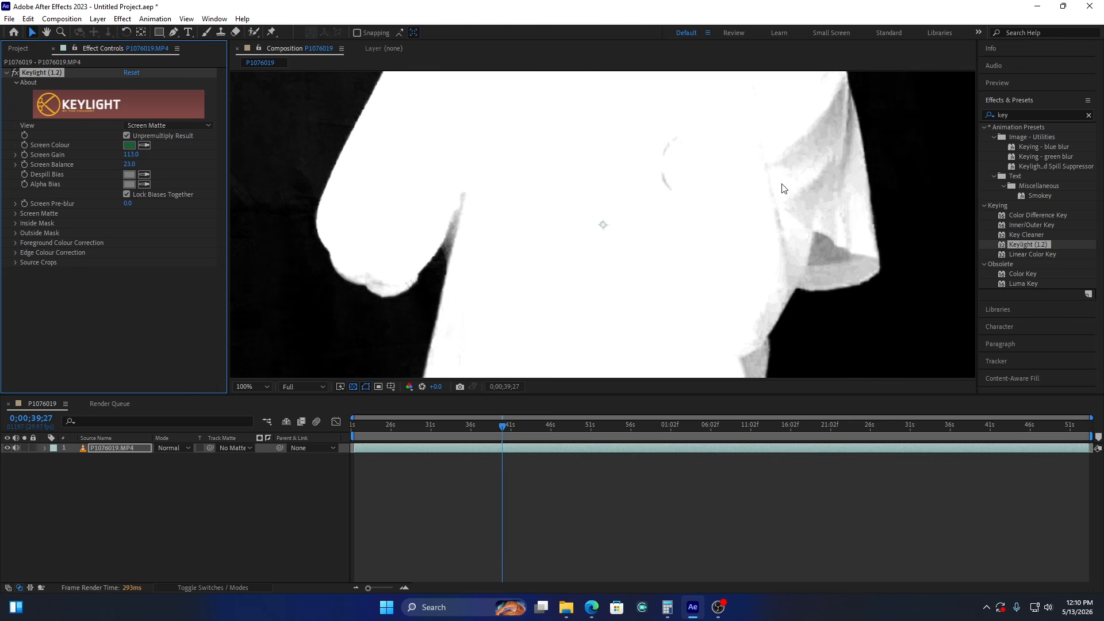
key("comma")
key("comma")
key("comma")
key("comma")
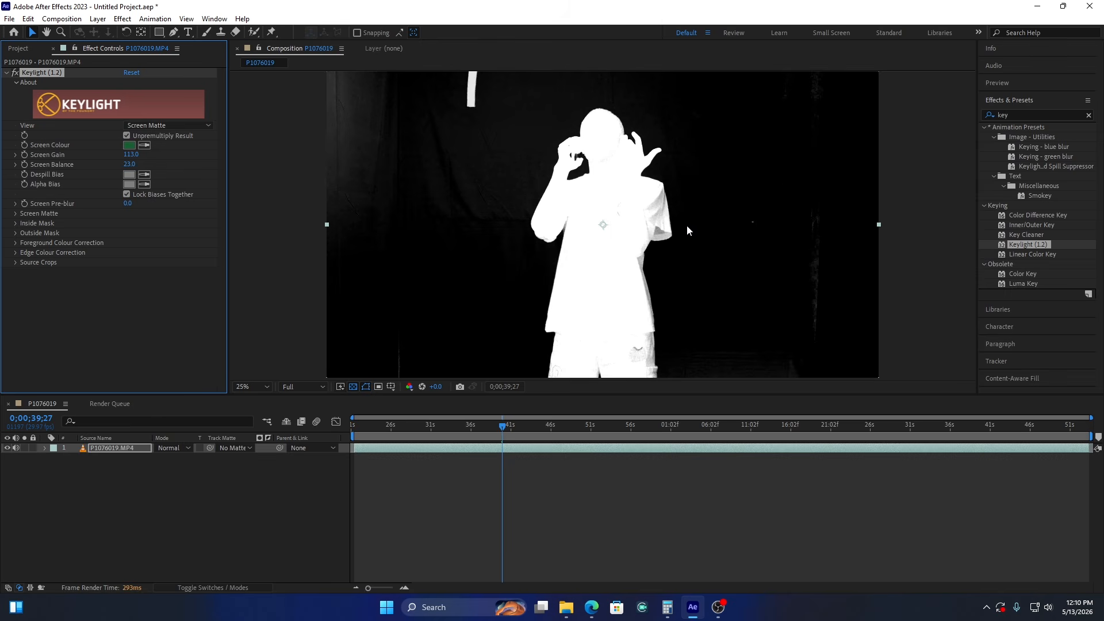
In Keylight's Screen Matte settings, set Clip Black to 34.0 and Clip White to 46.0
left_click(16, 214)
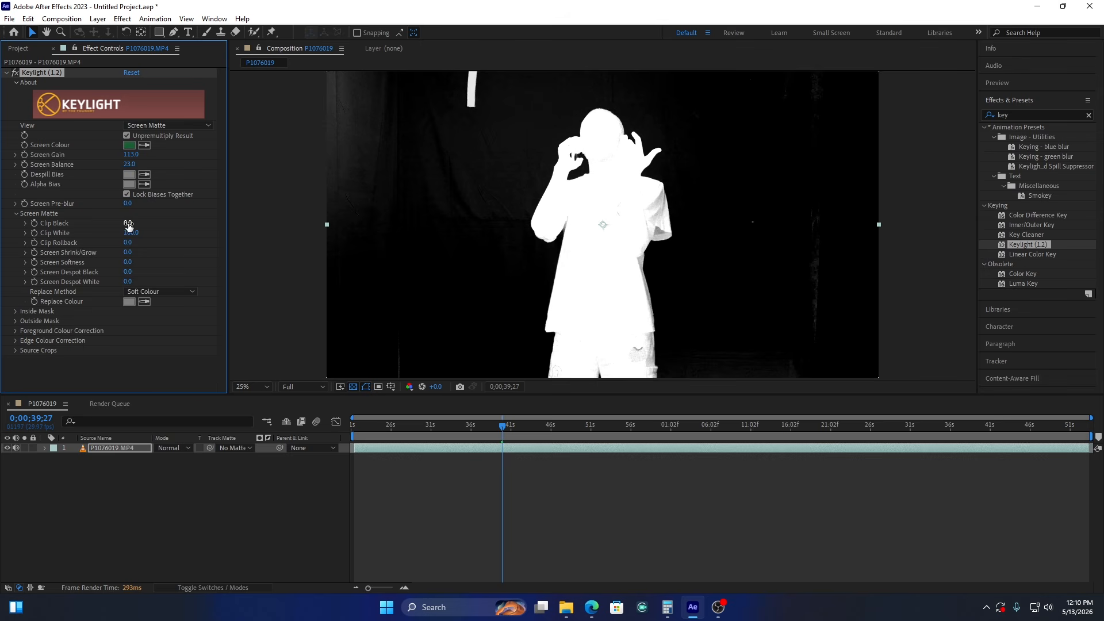
left_click_drag(127, 223, 145, 224)
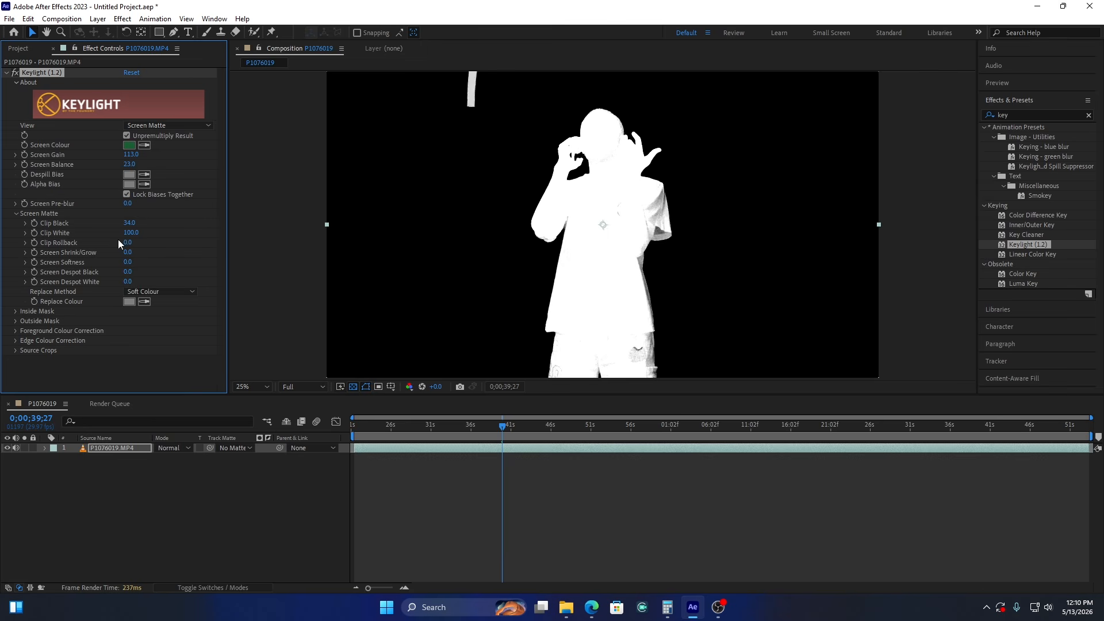
left_click_drag(129, 234, 104, 234)
scroll(596, 224, "up", 2)
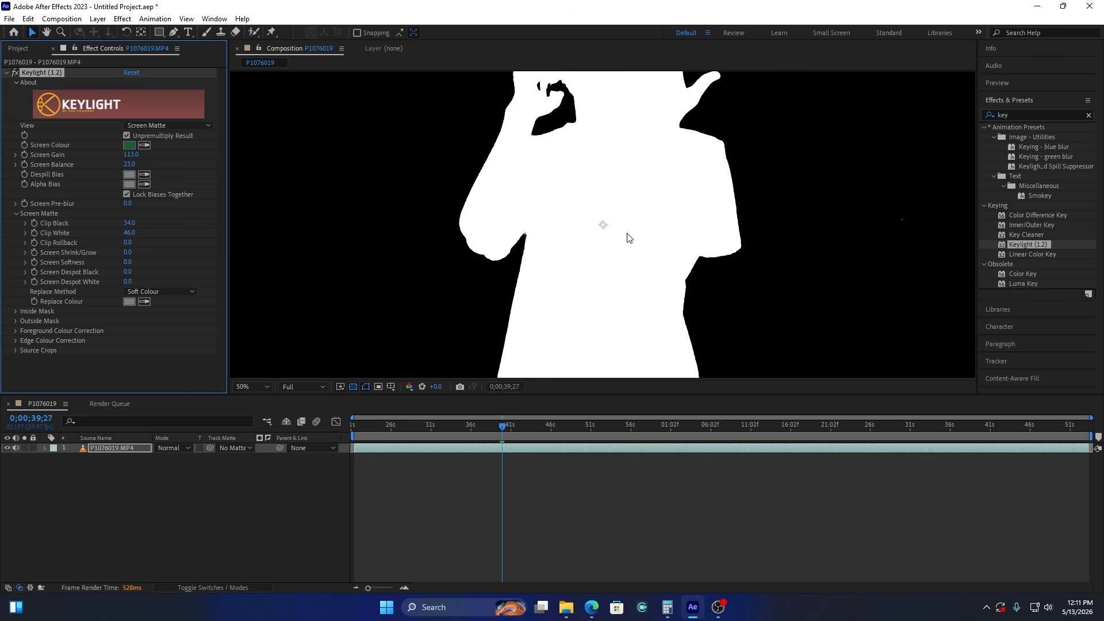
key("comma")
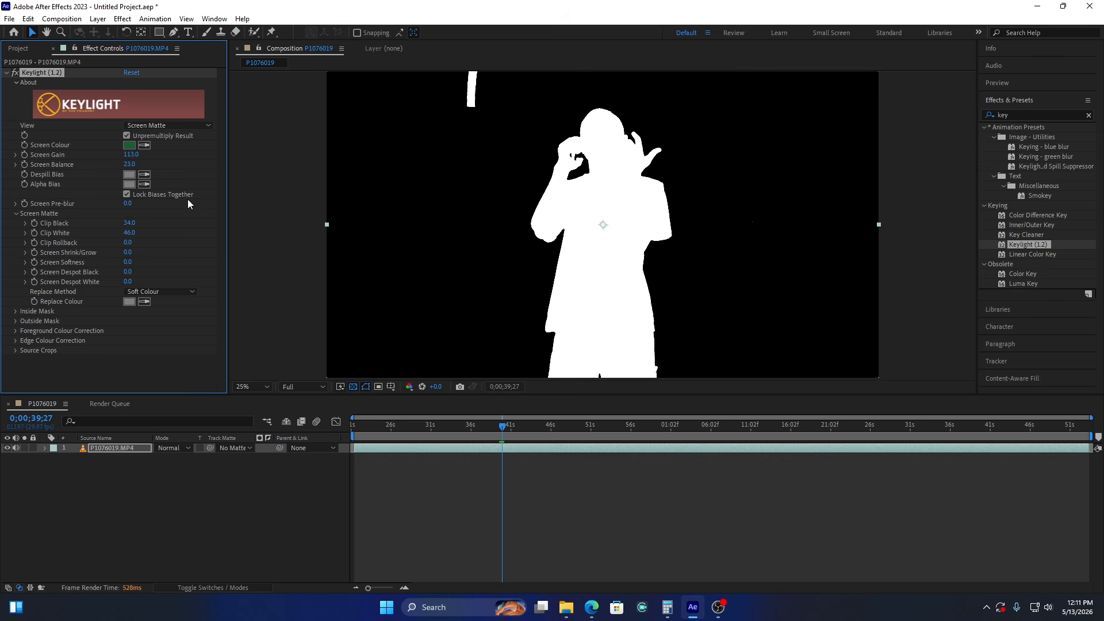
Switch Keylight's View to Final Result and check the cut-out of the subject up close
left_click(165, 125)
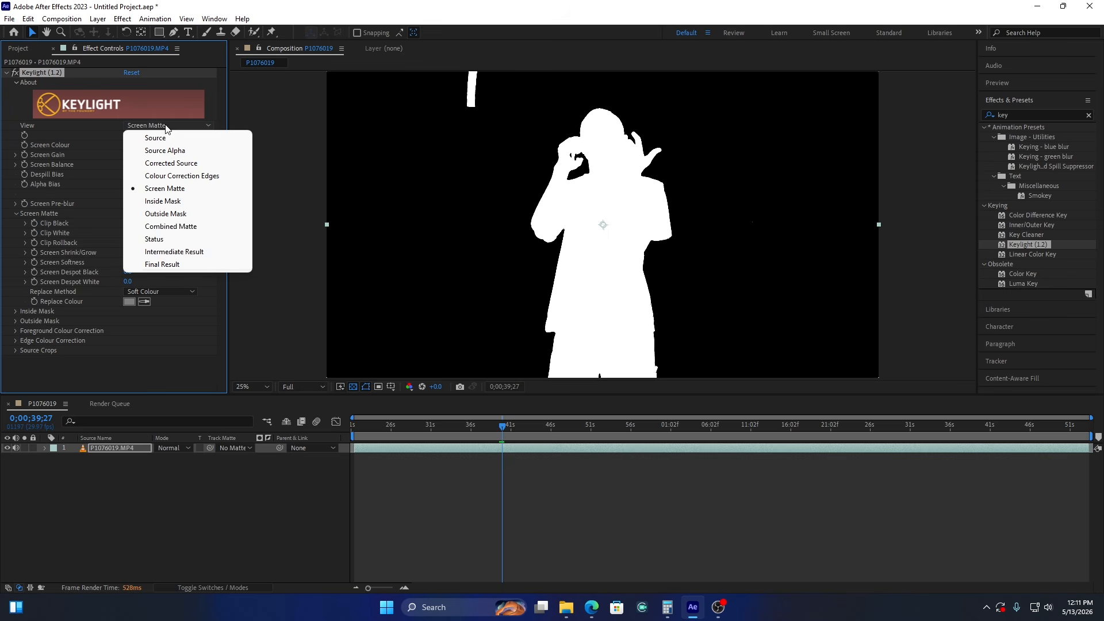
left_click(178, 268)
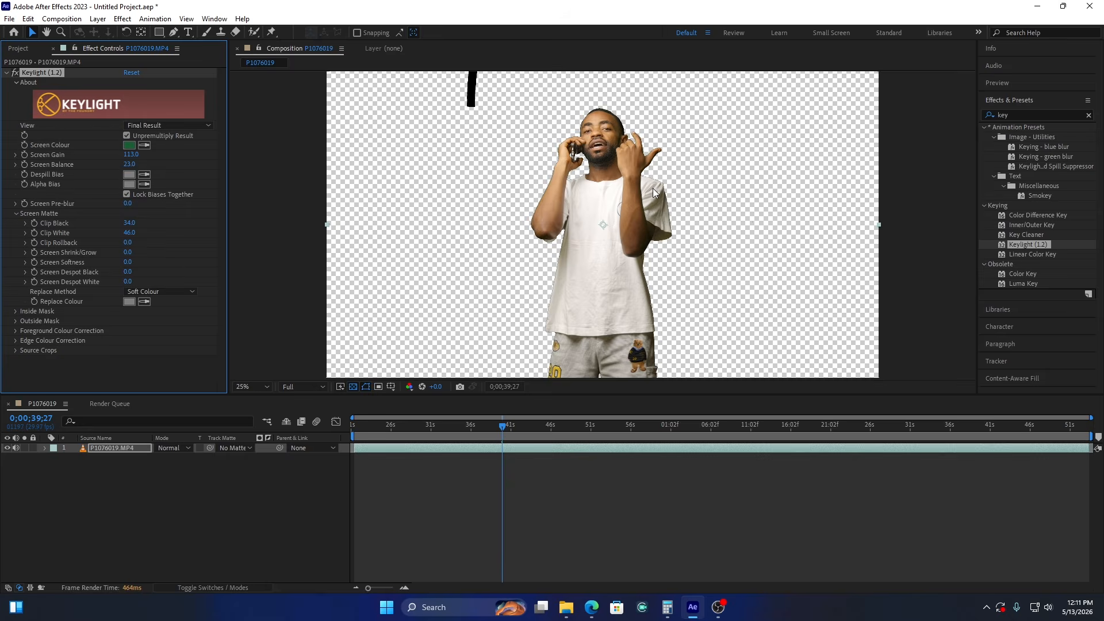
scroll(654, 188, "up", 2)
scroll(653, 188, "down", 2)
Draw a closed Pen mask loosely around the subject, excluding the dark strip above his head on one side
left_click(175, 32)
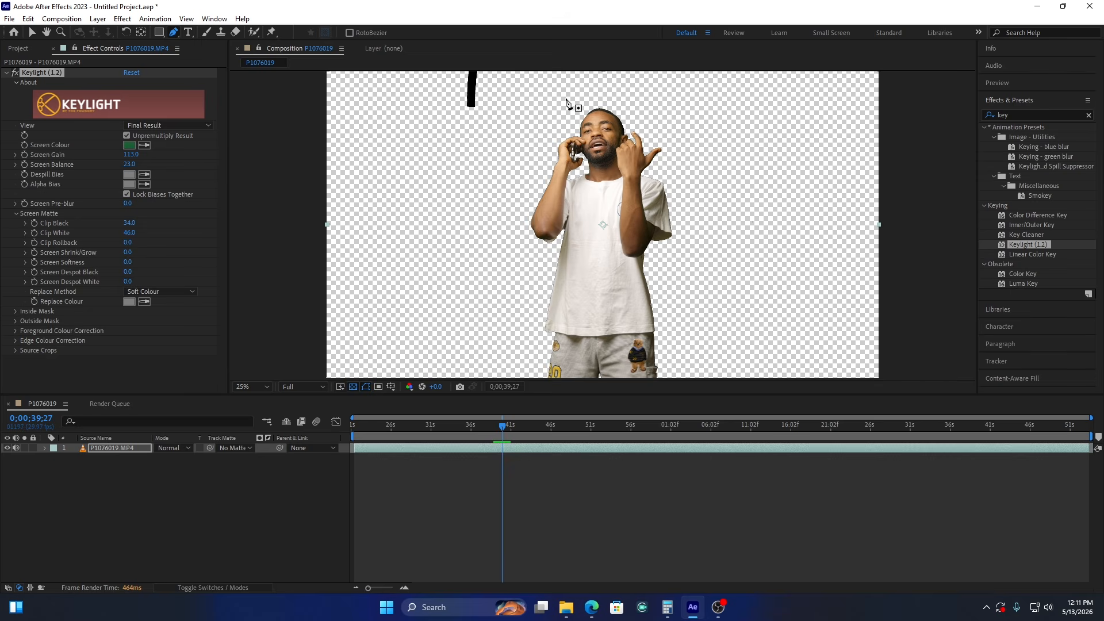
left_click(558, 81)
left_click(493, 105)
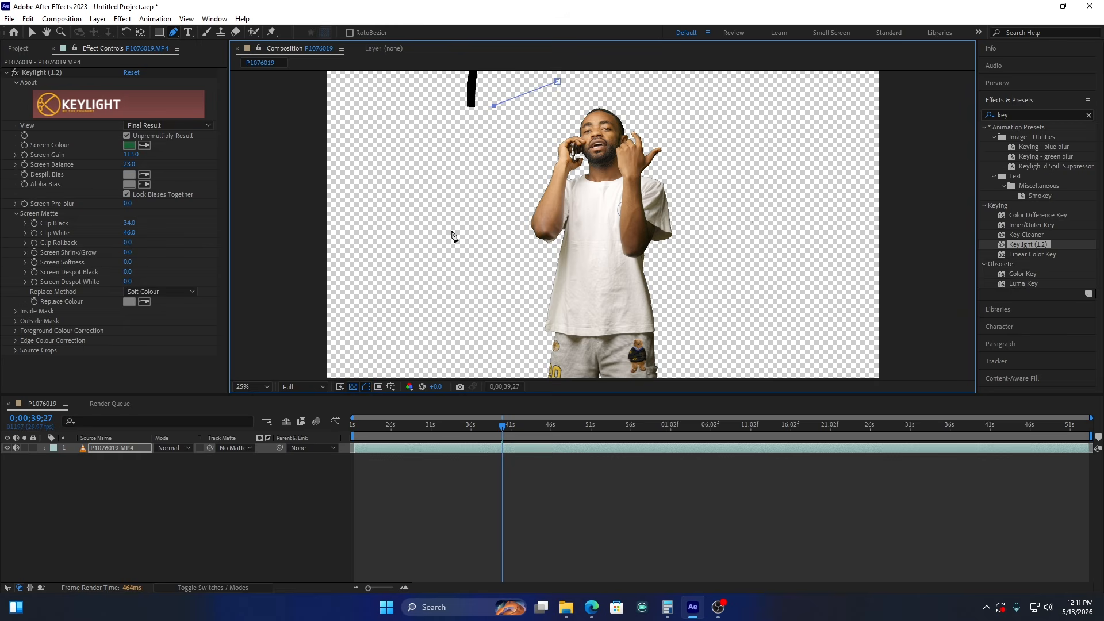
left_click(438, 258)
left_click(415, 339)
left_click(418, 381)
left_click(710, 366)
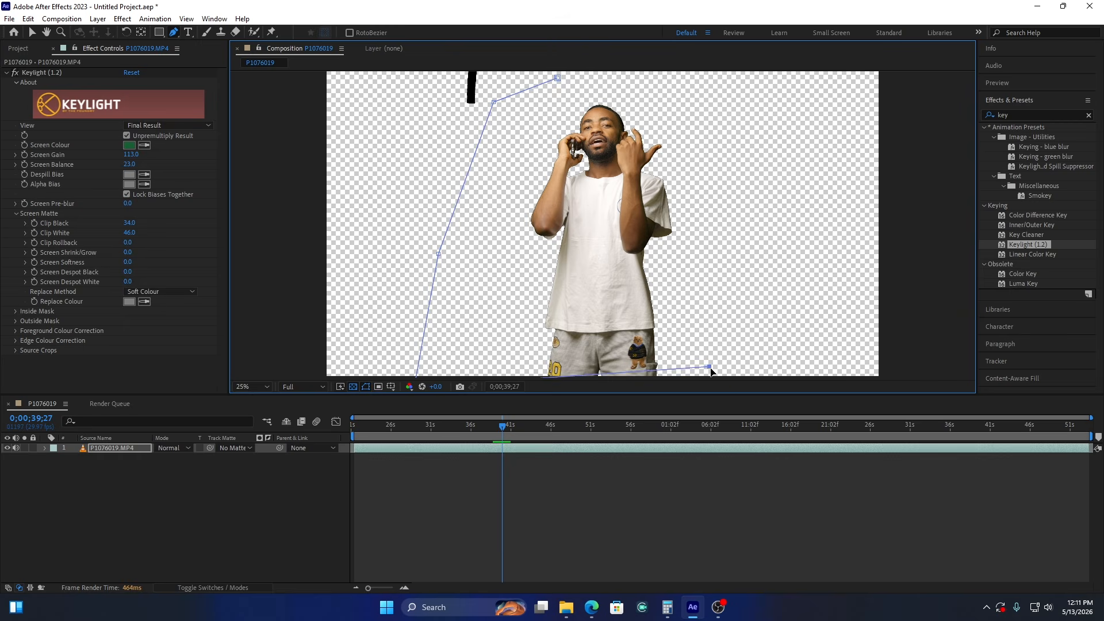
key("ctrl+z")
left_click(735, 385)
left_click(779, 312)
left_click(769, 181)
left_click(728, 90)
left_click(619, 74)
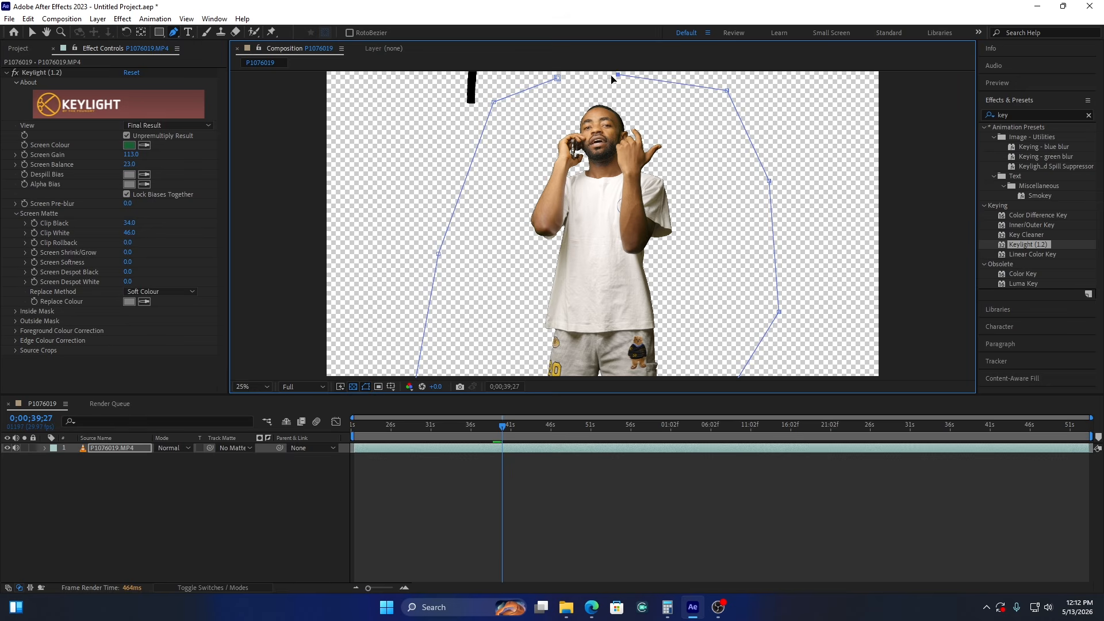
left_click(557, 80)
Try a Screen Softness of 5.0 in Keylight's Screen Matte settings
scroll(621, 137, "up", 2)
scroll(622, 142, "up", 2)
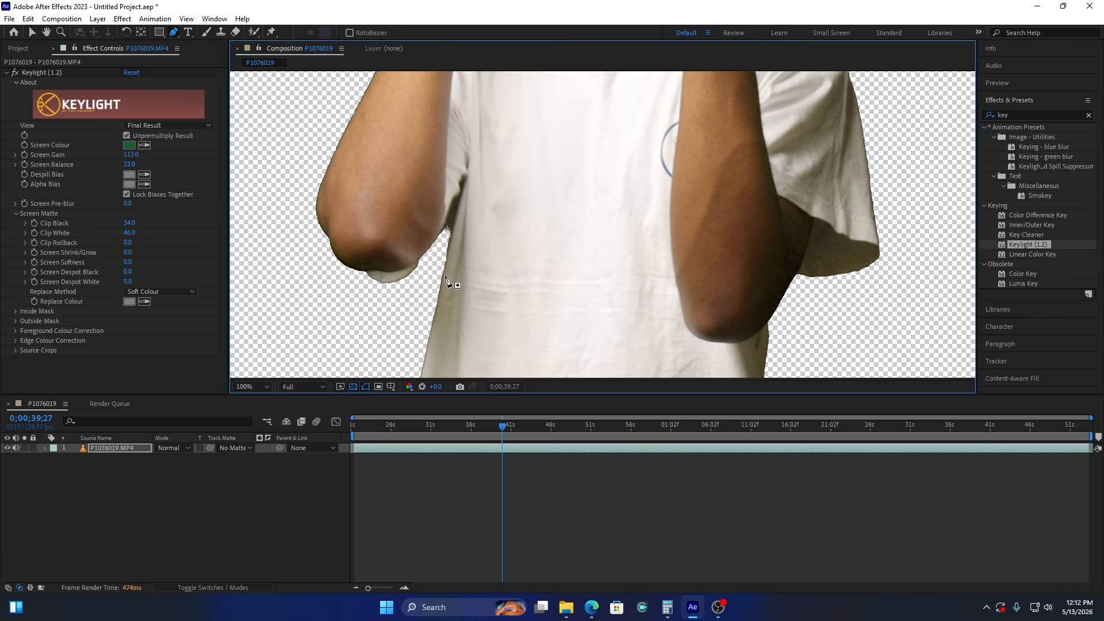
left_click(33, 32)
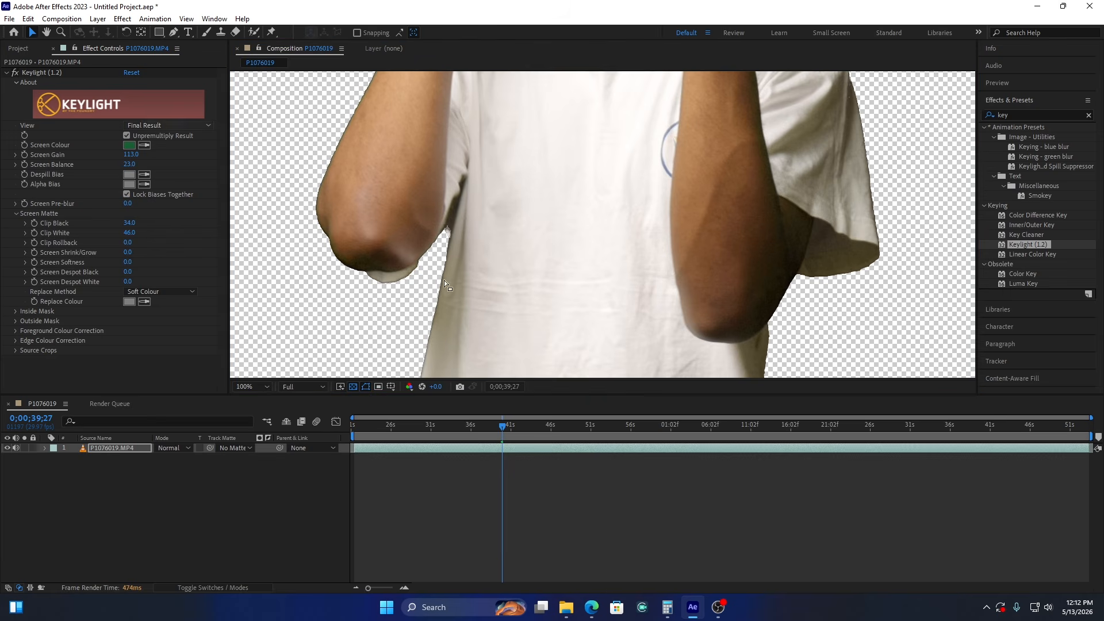
left_click(128, 263)
type("5")
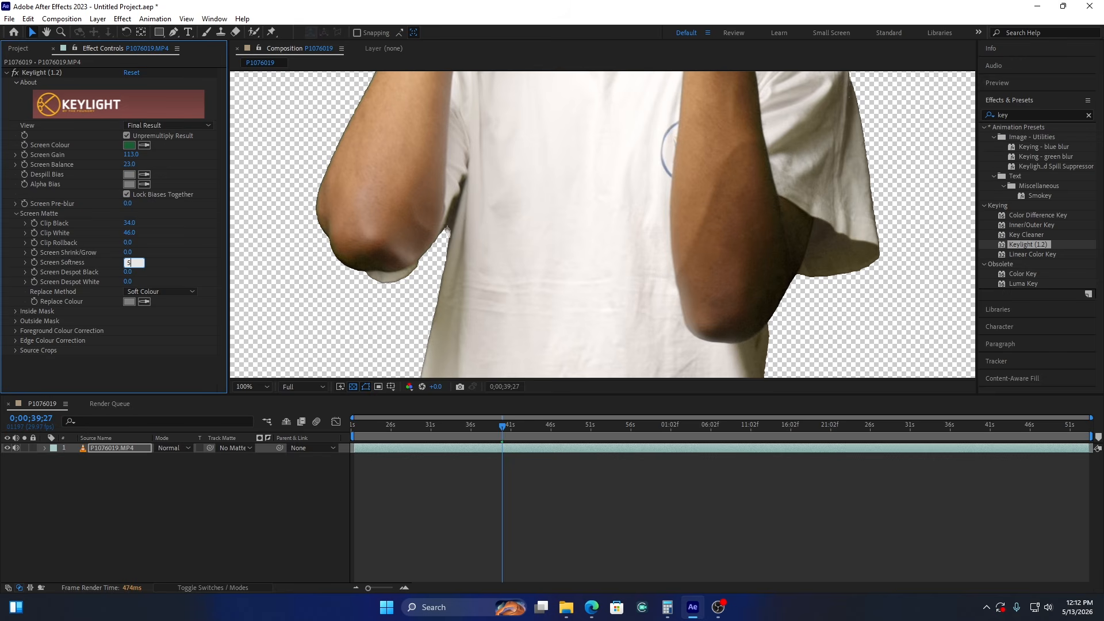
key("Return")
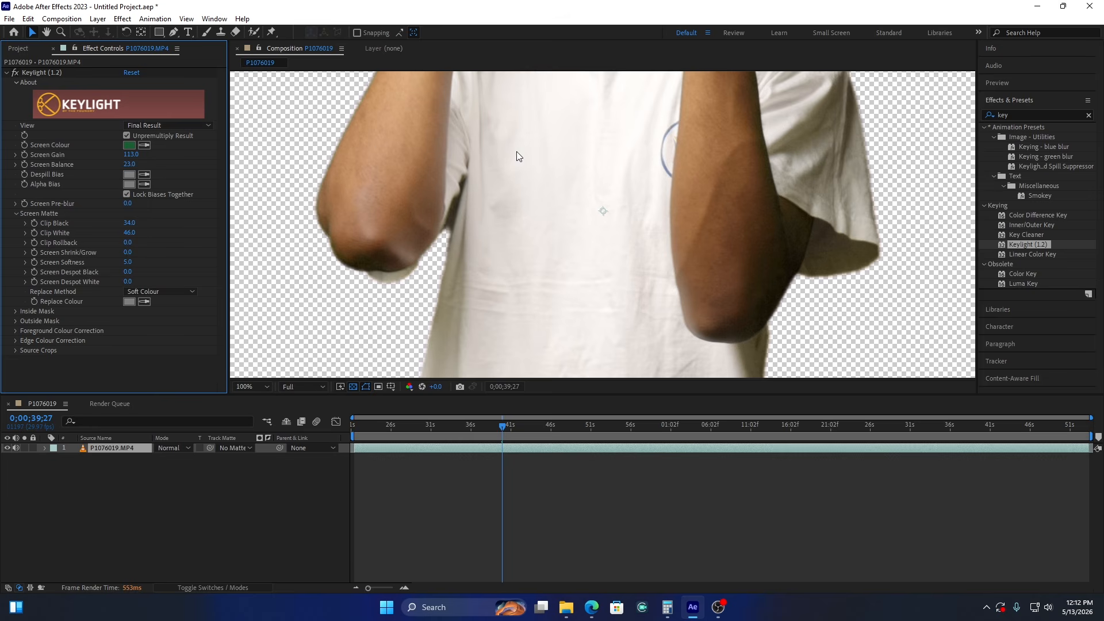
Check the edges around the head and hands, and set Keylight's Screen Softness to 2.0
left_click(47, 33)
left_click_drag(575, 75, 577, 233)
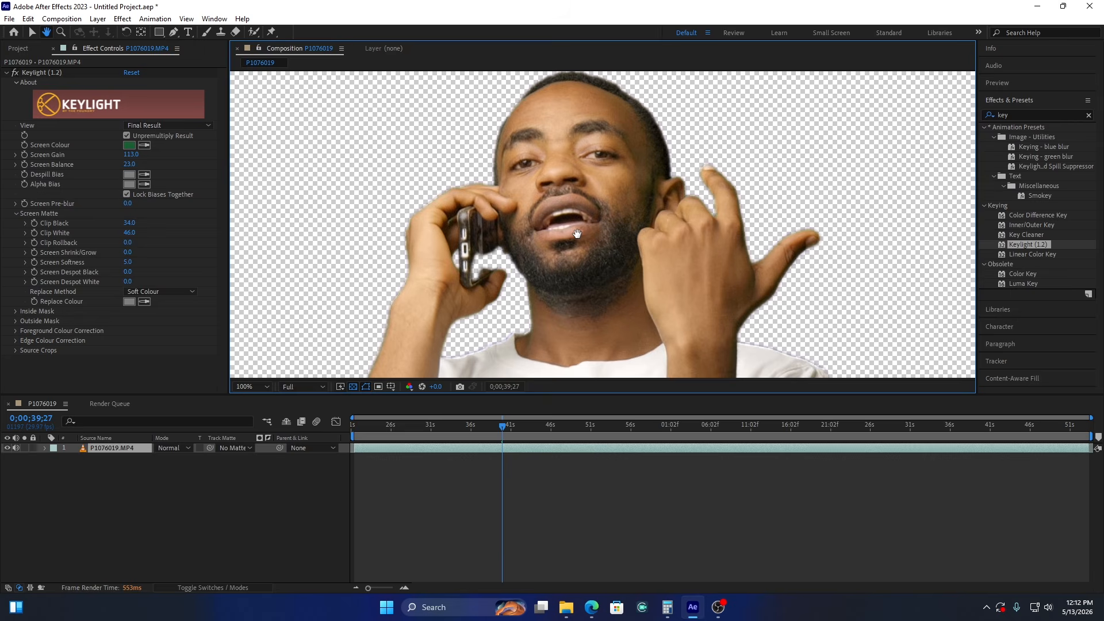
left_click(31, 33)
left_click(127, 262)
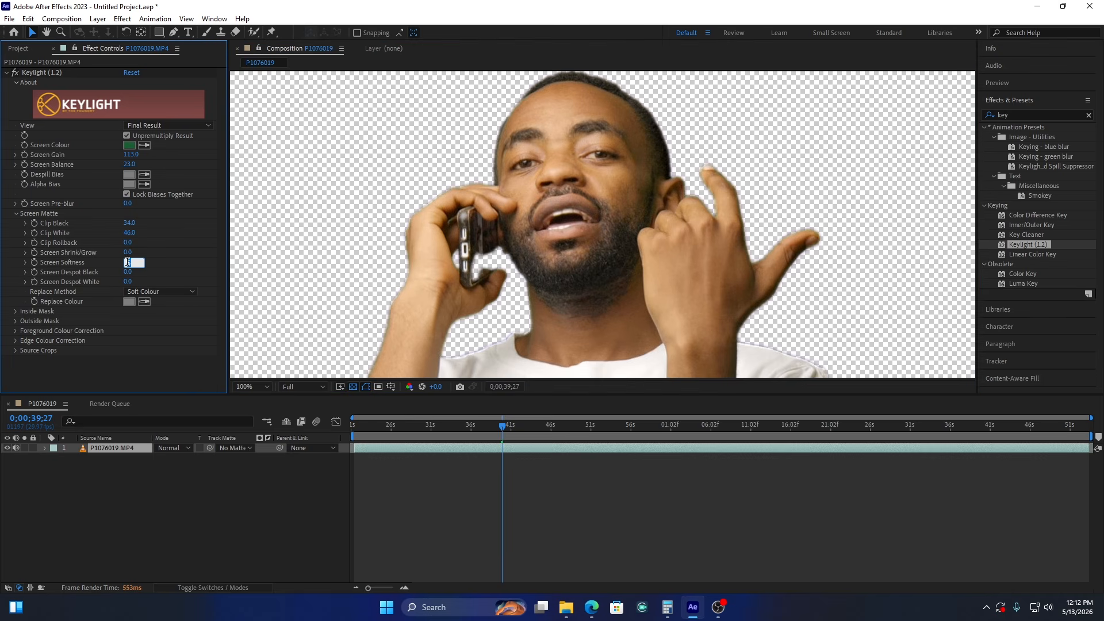
type("2")
key("Return")
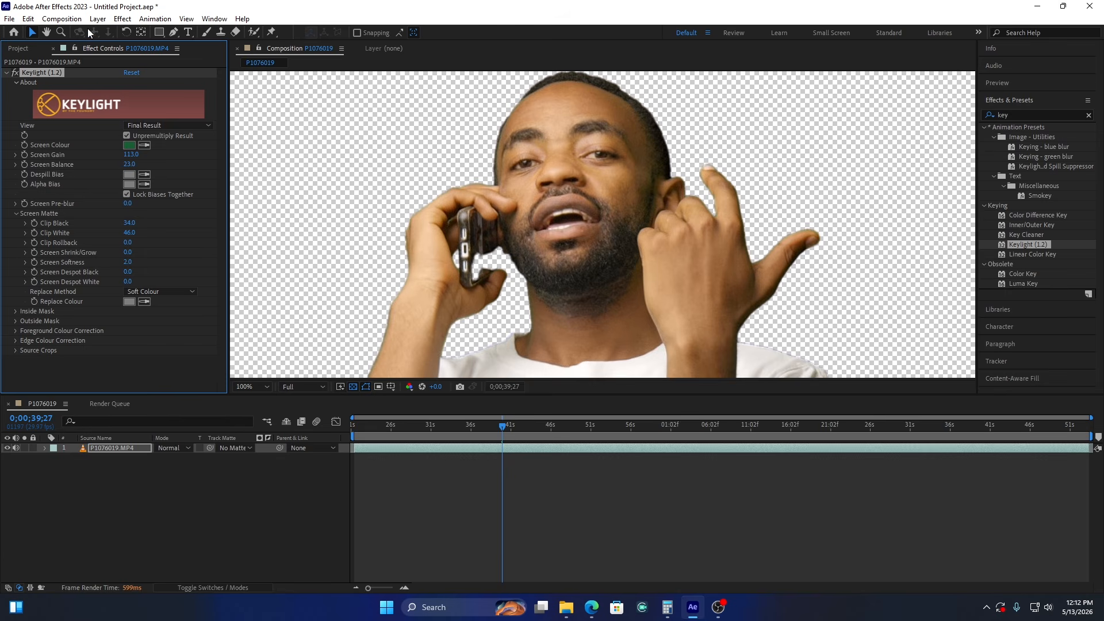
Examine the softened key edges at close range along the shirt, arms, head and raised fingers
left_click(47, 35)
left_click_drag(688, 338, 650, 141)
left_click_drag(674, 282, 648, 78)
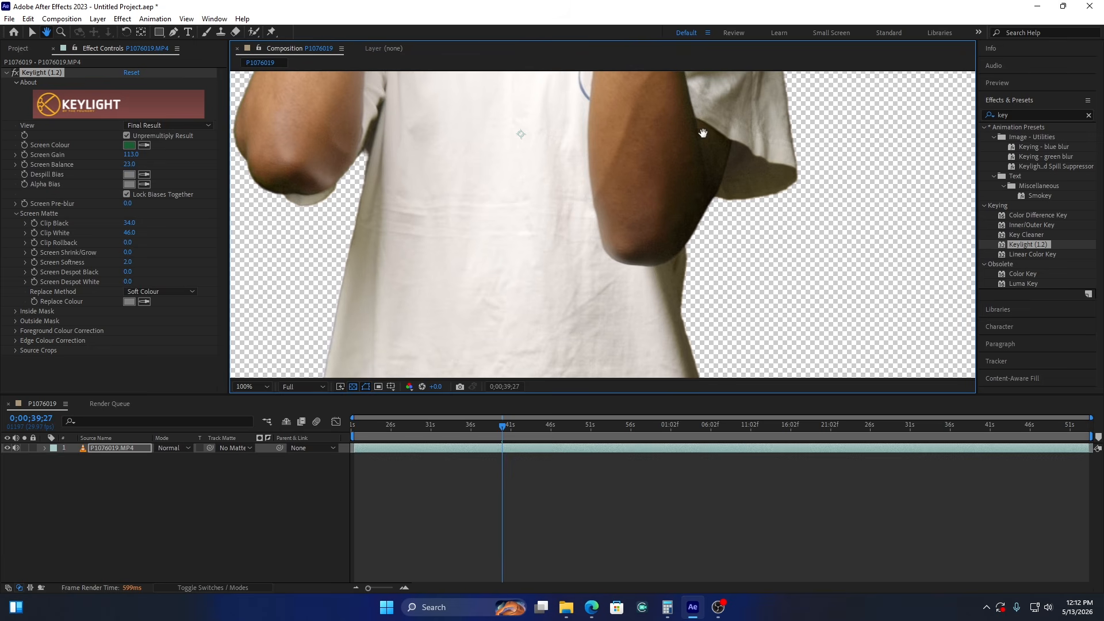
left_click_drag(709, 166, 832, 363)
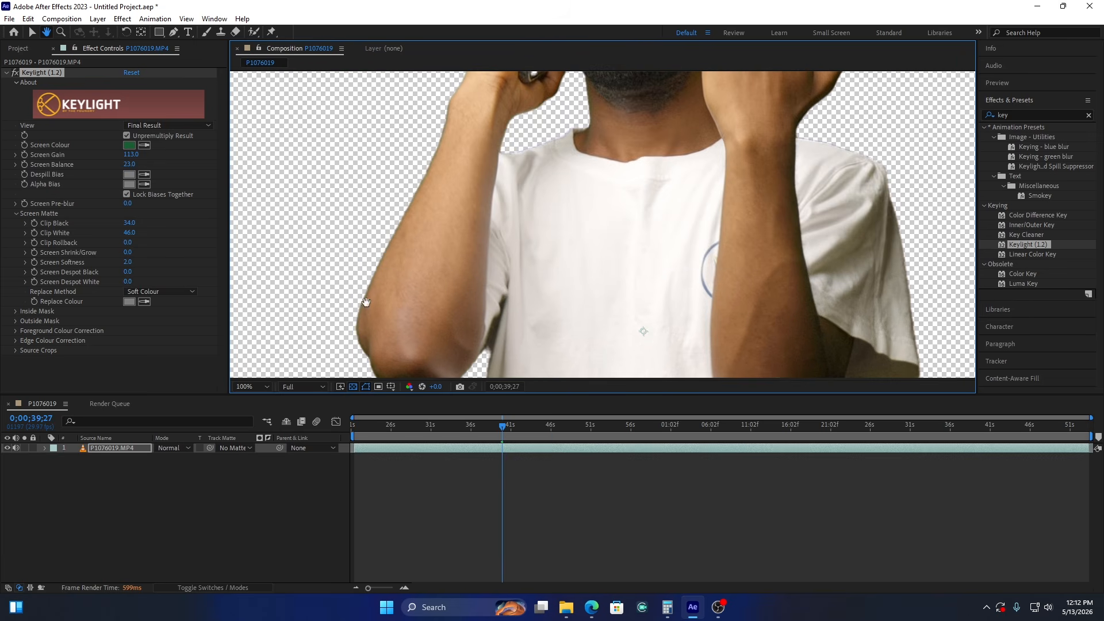
left_click_drag(716, 115, 633, 313)
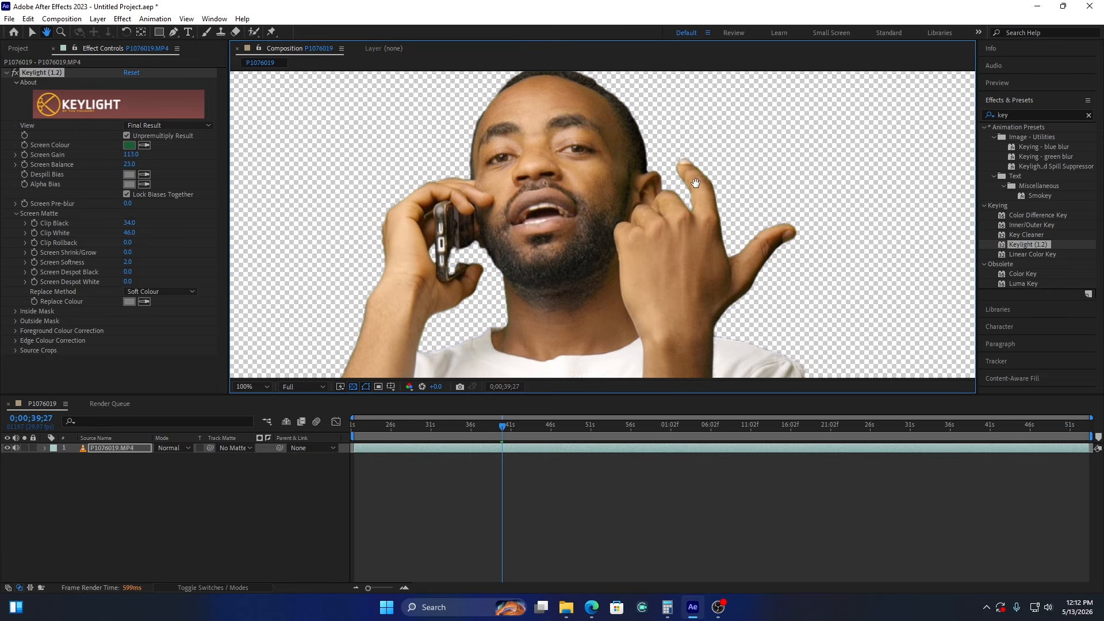
scroll(713, 175, "up", 1)
scroll(817, 153, "up", 3)
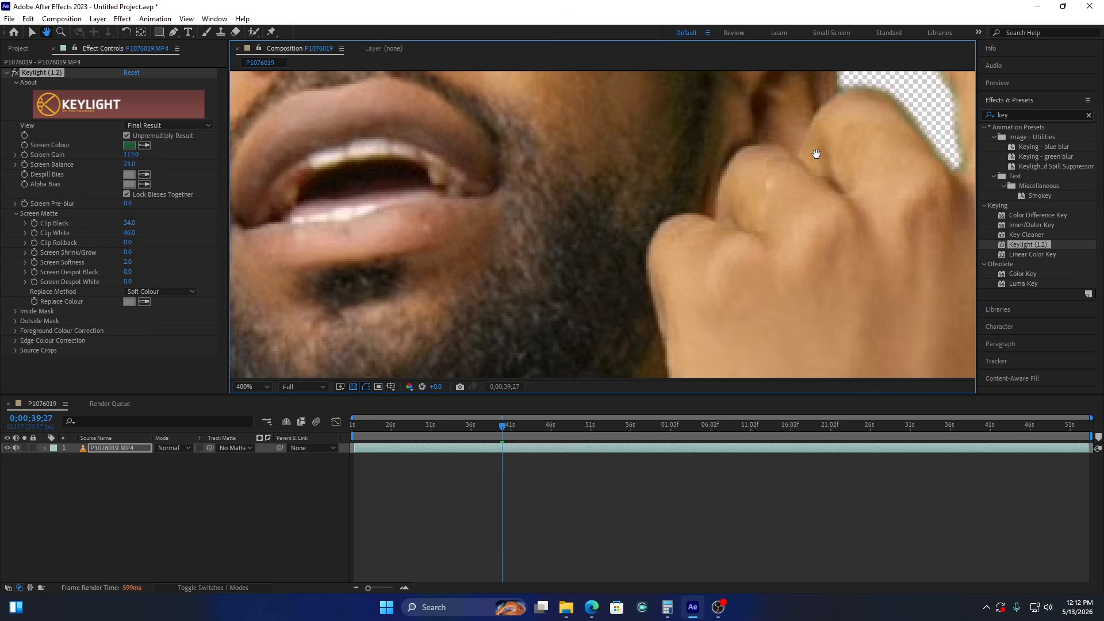
scroll(816, 167, "down", 2)
left_click_drag(791, 167, 667, 262)
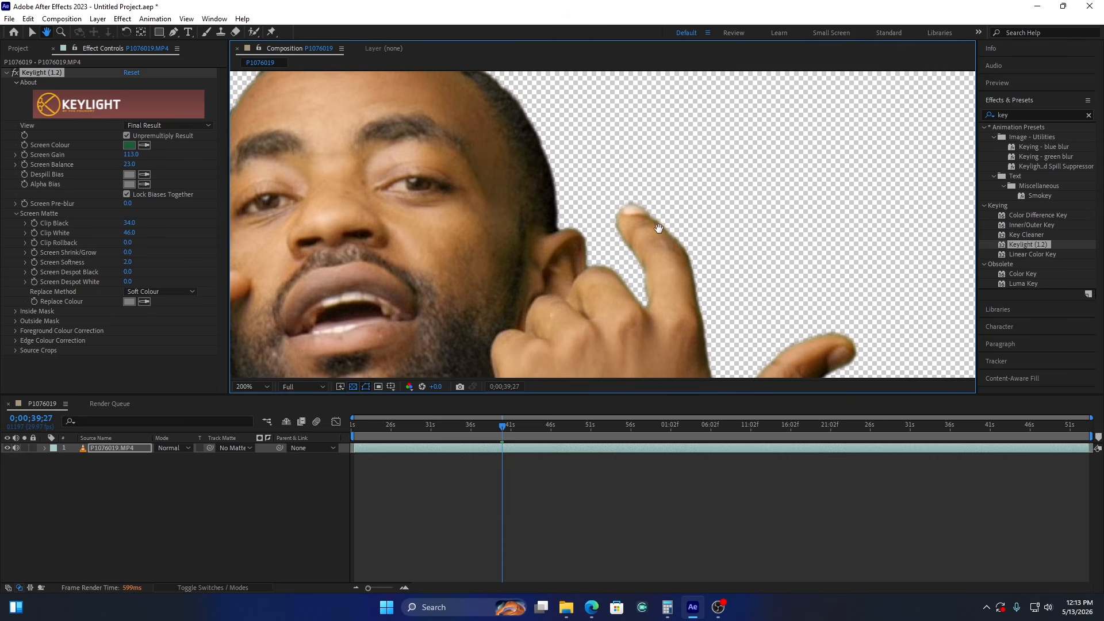
scroll(657, 224, "up", 2)
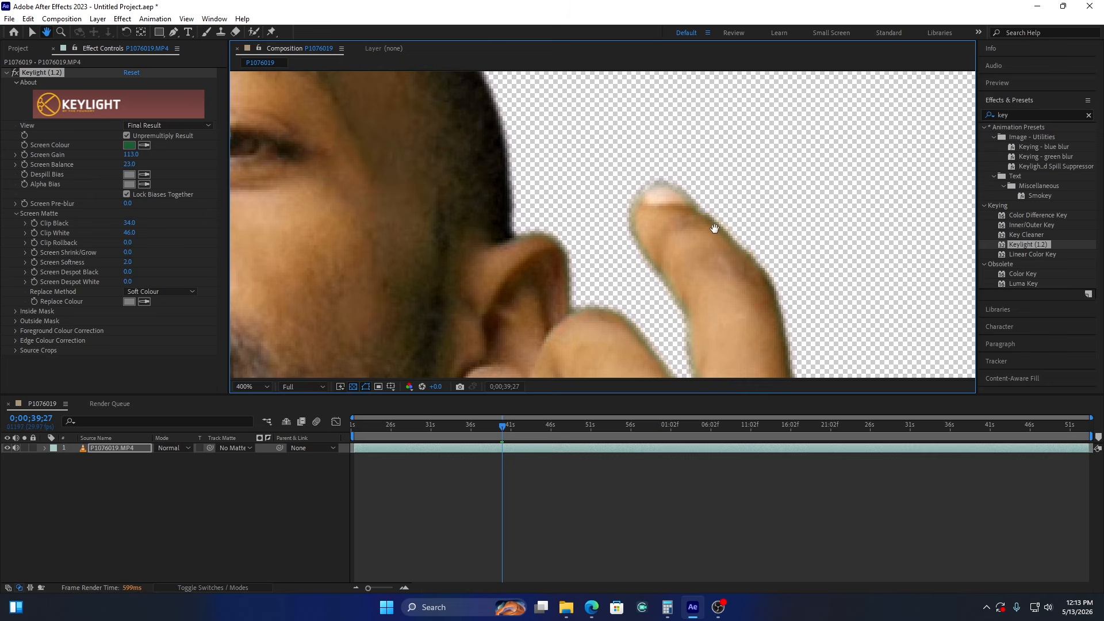
scroll(786, 257, "down", 4)
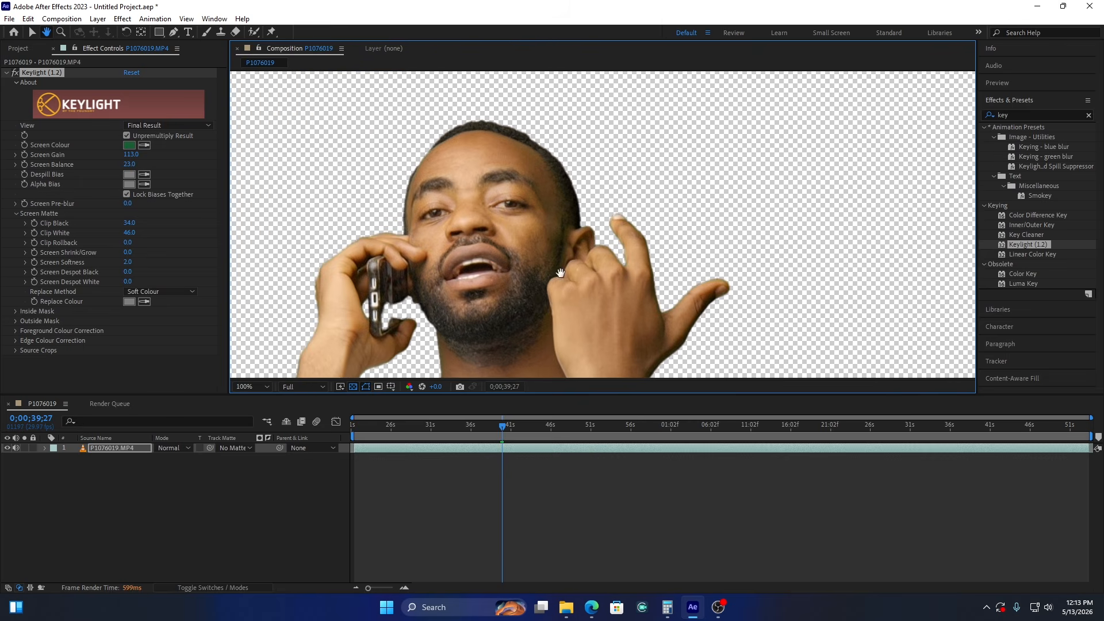
left_click_drag(559, 293, 608, 249)
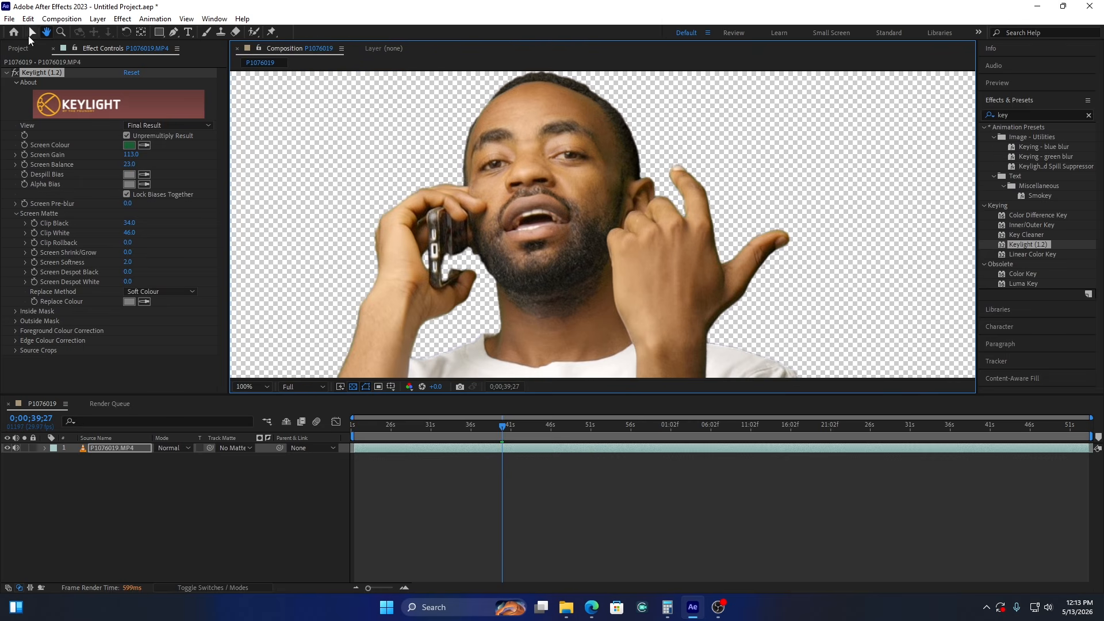
Search the effects for "adv" and apply Advanced Spill Suppressor to the P1076019.MP4 layer
left_click(32, 33)
double_click(1012, 115)
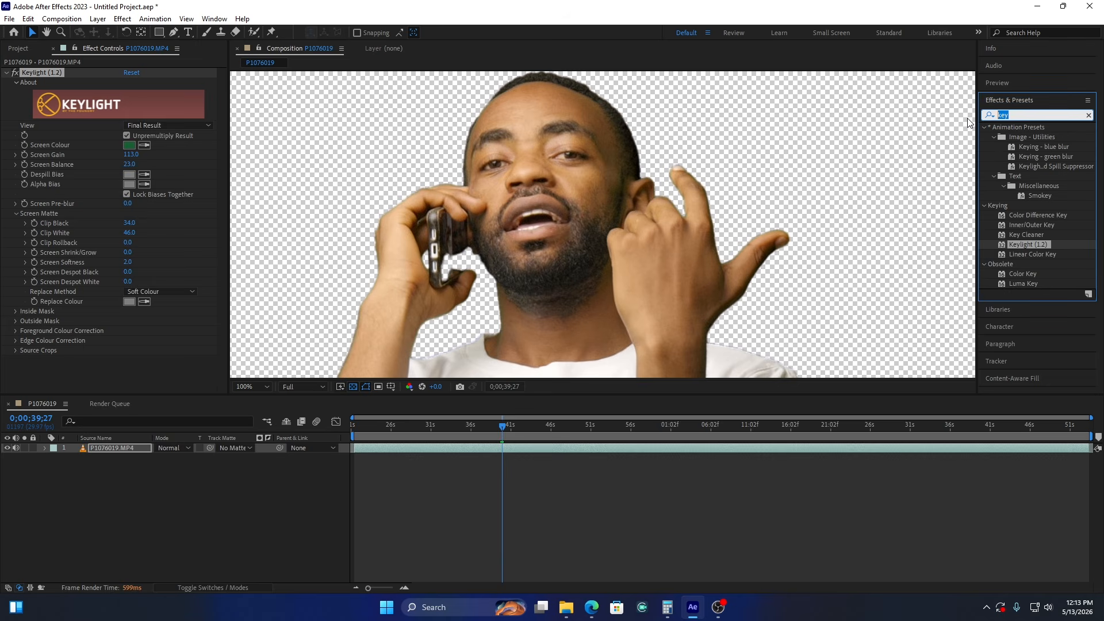
type("ad")
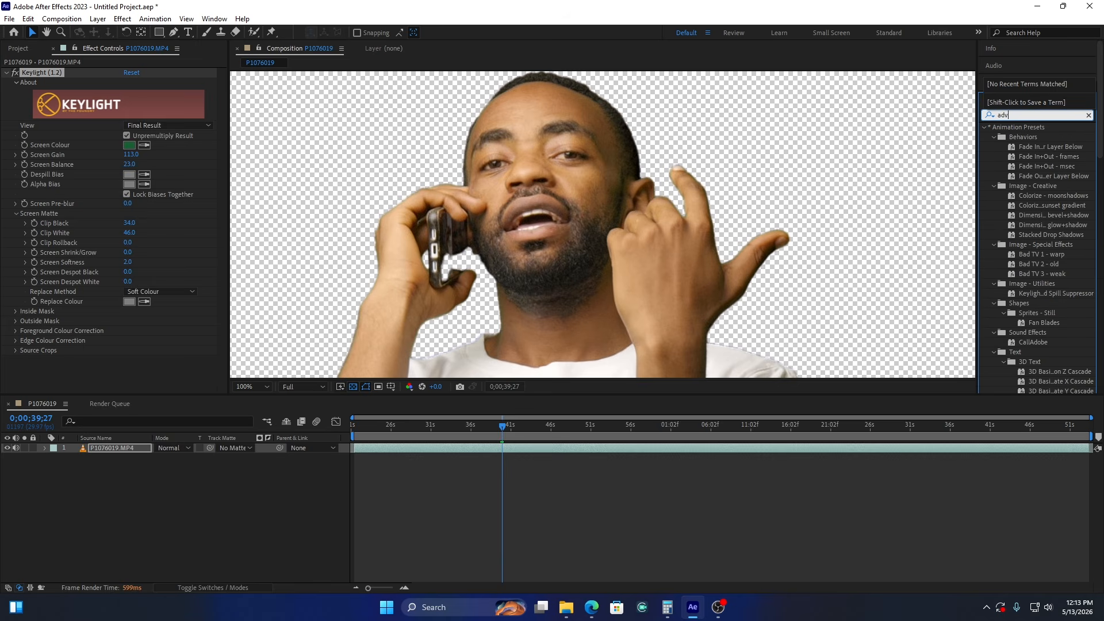
type("v")
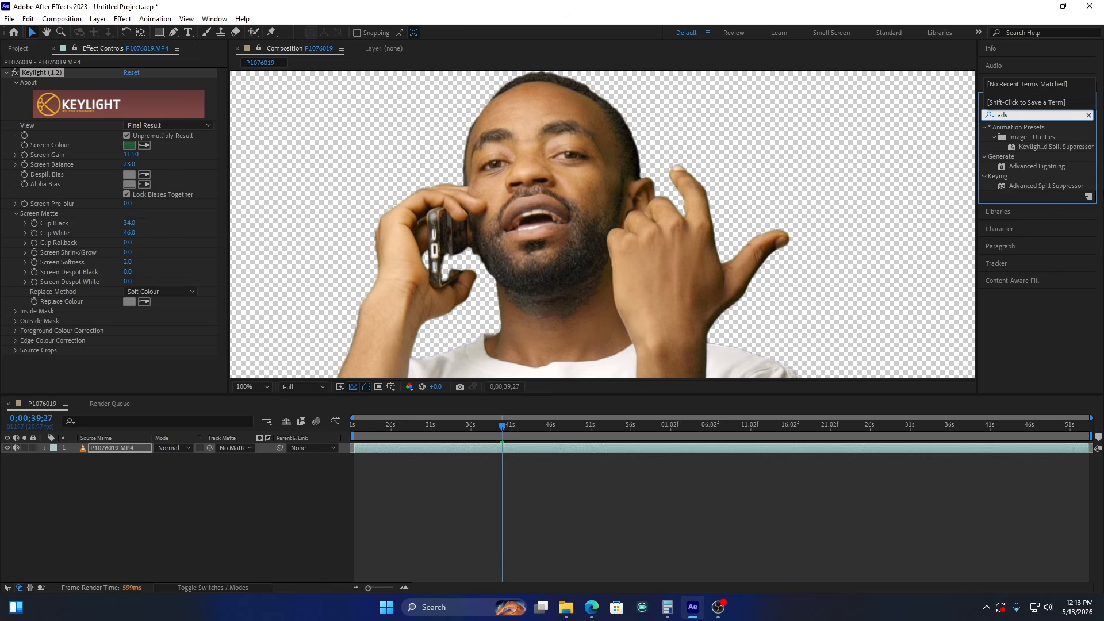
left_click(1060, 188)
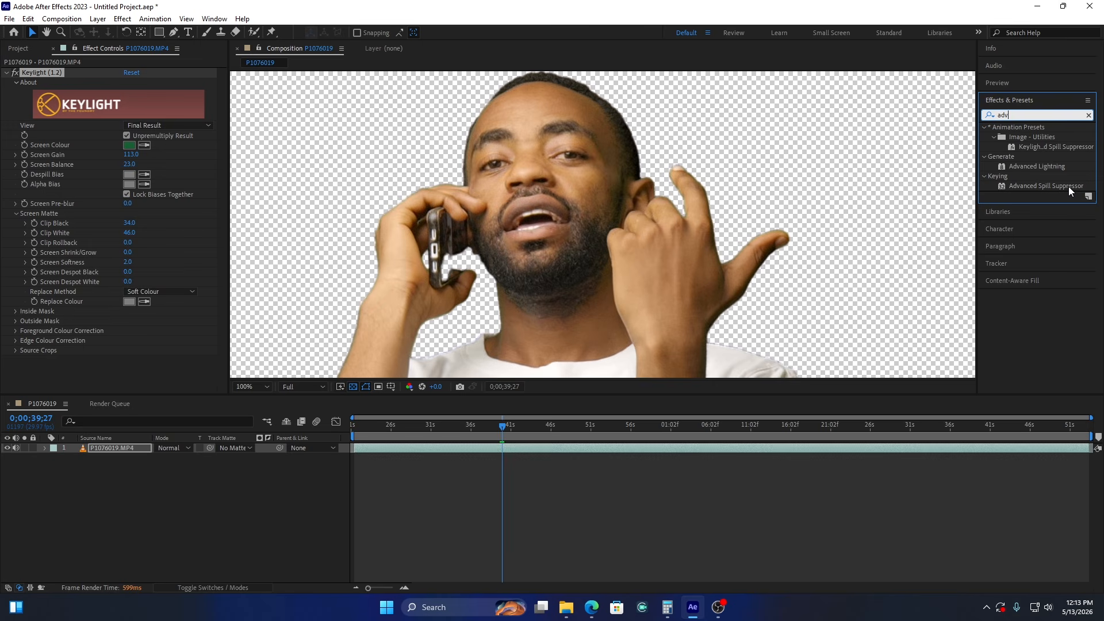
left_click(1060, 186)
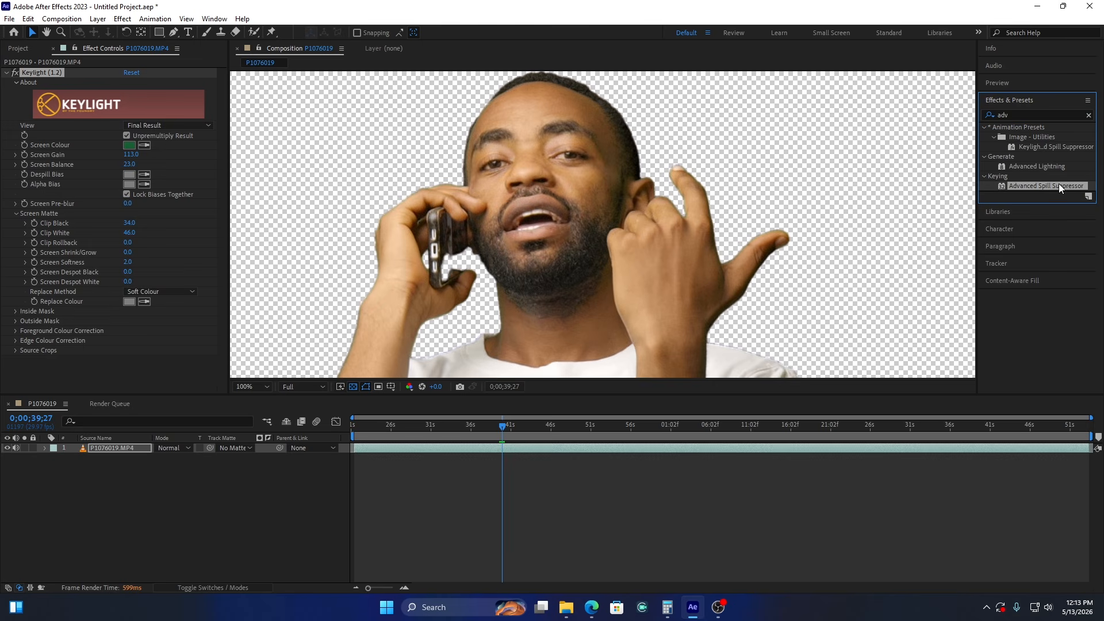
left_click_drag(1060, 186, 563, 452)
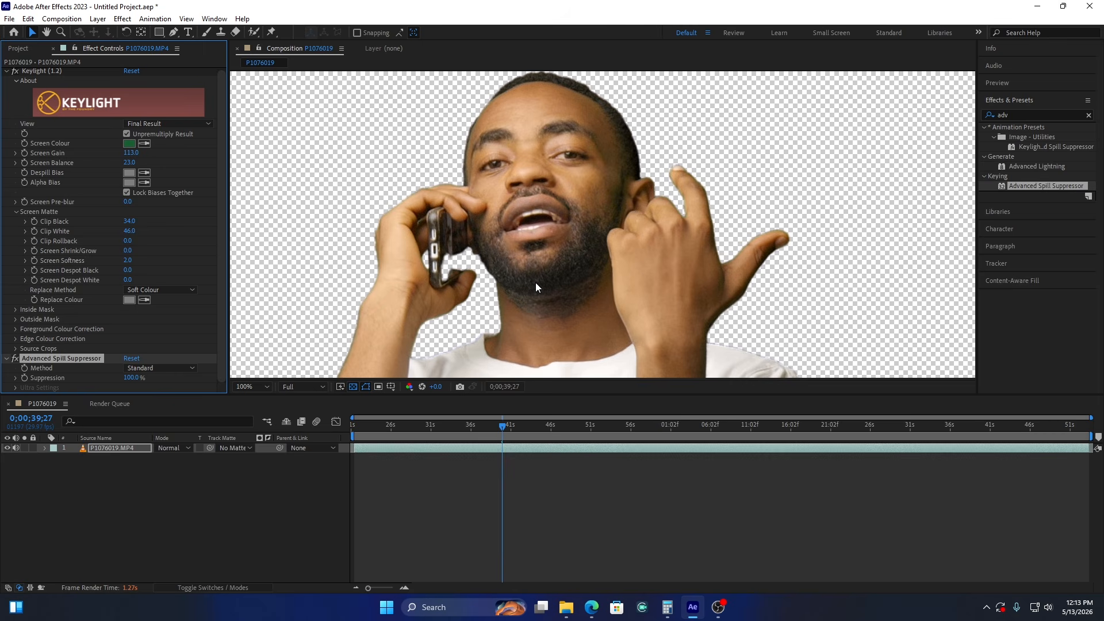
Examine the spill-suppressed cut-out from the subject's head down to the shorts
key("comma")
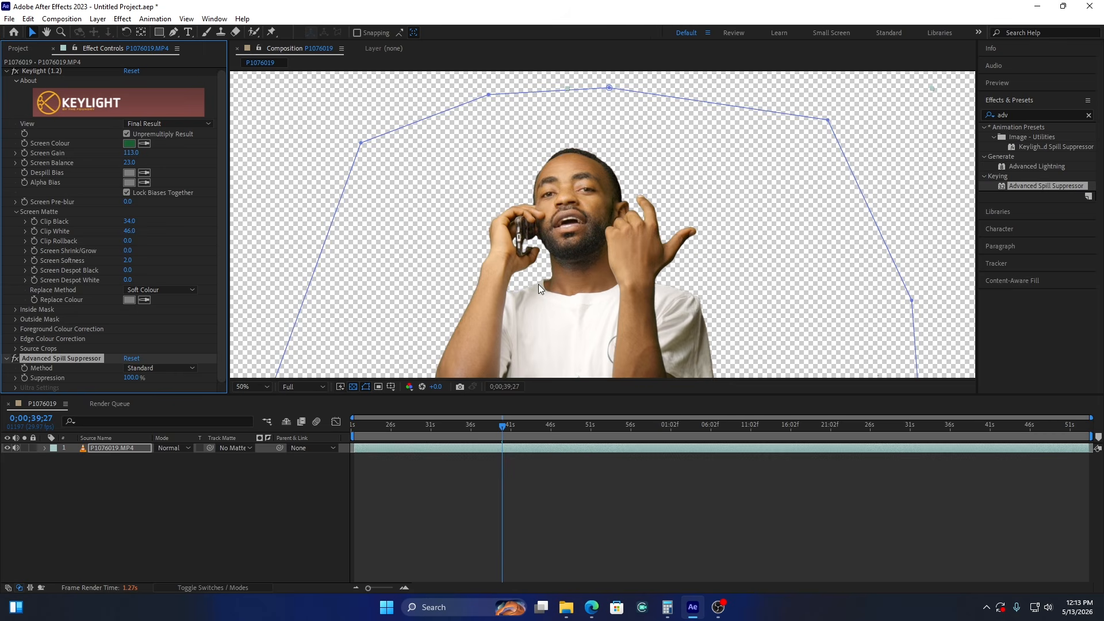
left_click(46, 32)
left_click_drag(647, 326, 644, 248)
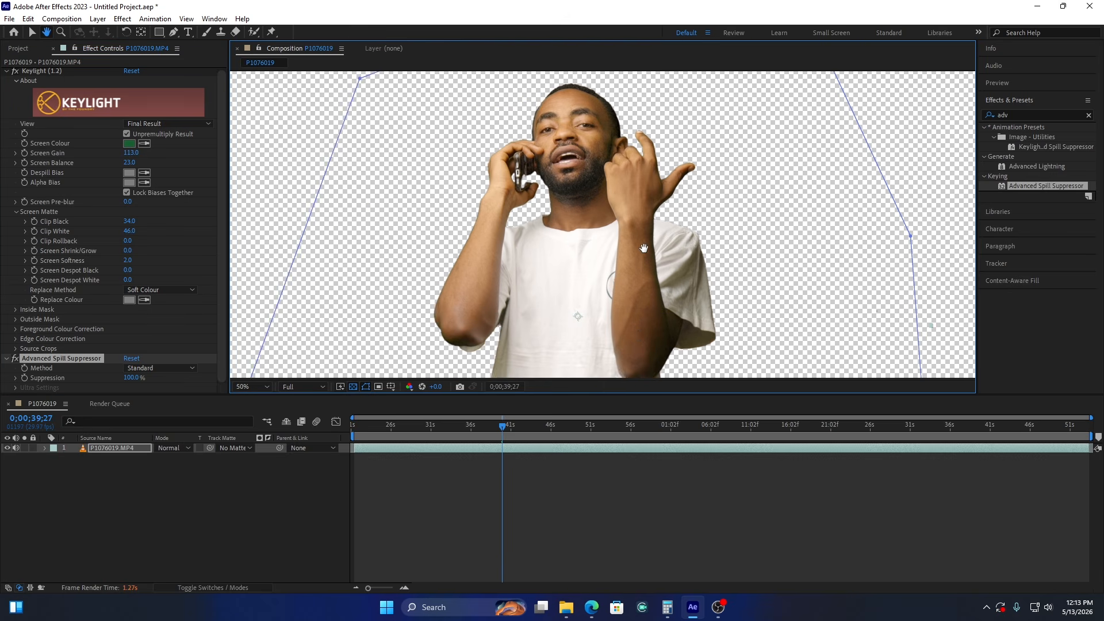
scroll(643, 249, "down", 3)
scroll(645, 188, "down", 5)
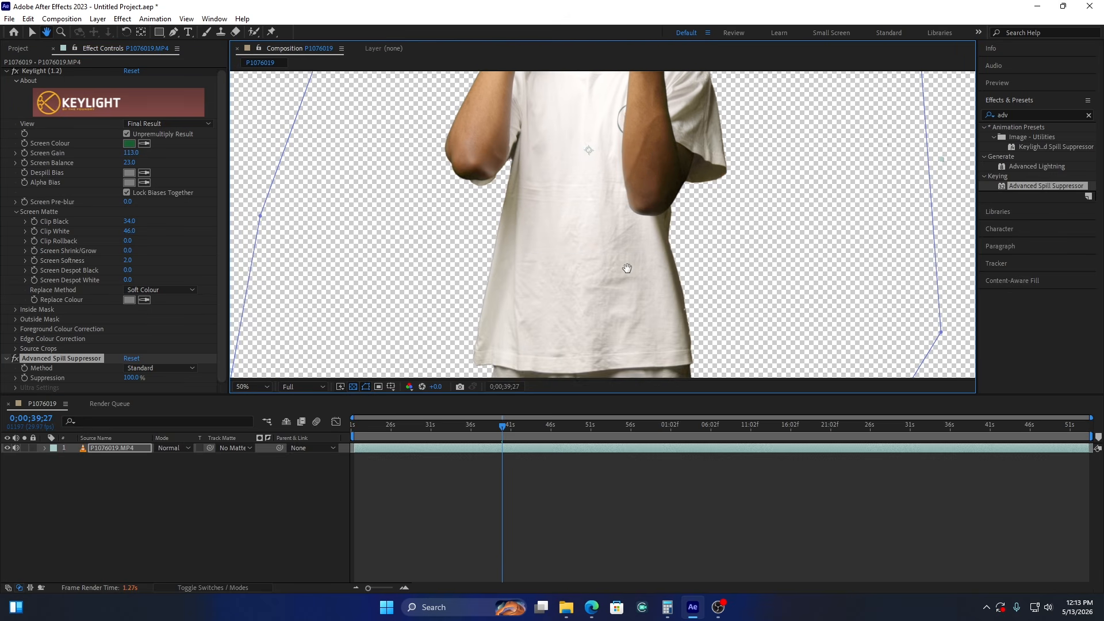
scroll(607, 212, "up", 5)
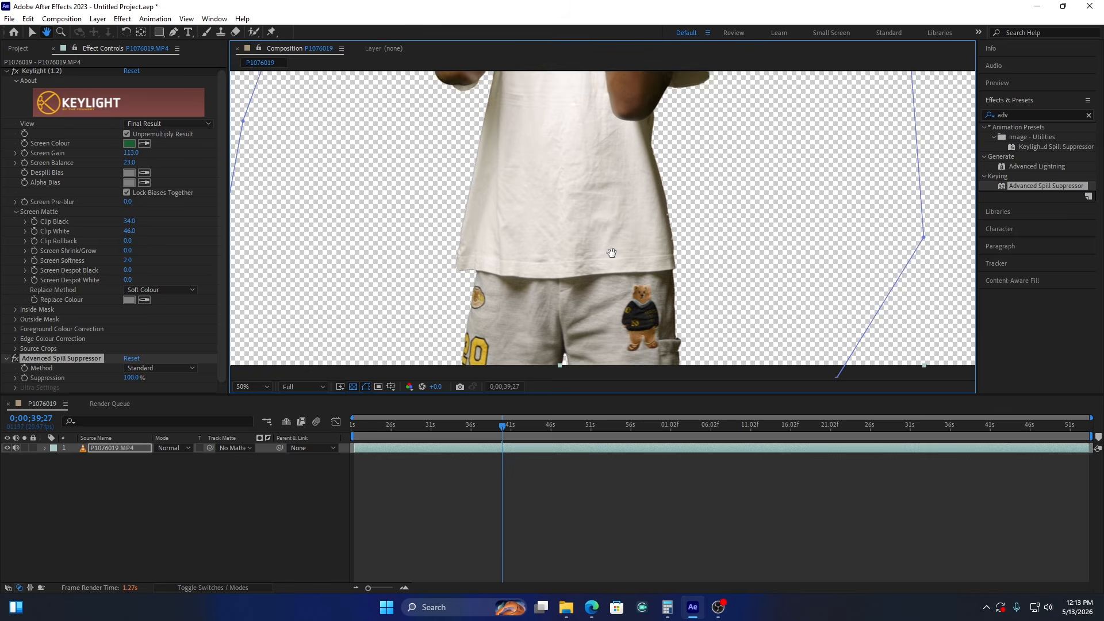
Deselect the footage layer and import back 3.jpg and jh.png from the BACKGROUND PHOTO folder as footage
key("comma")
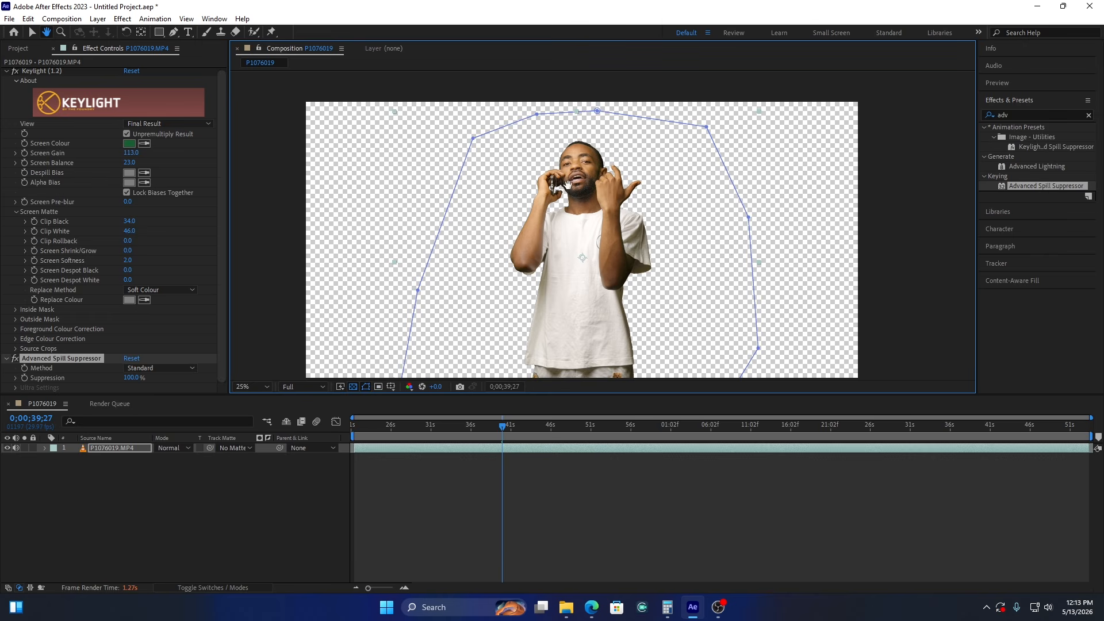
left_click(32, 31)
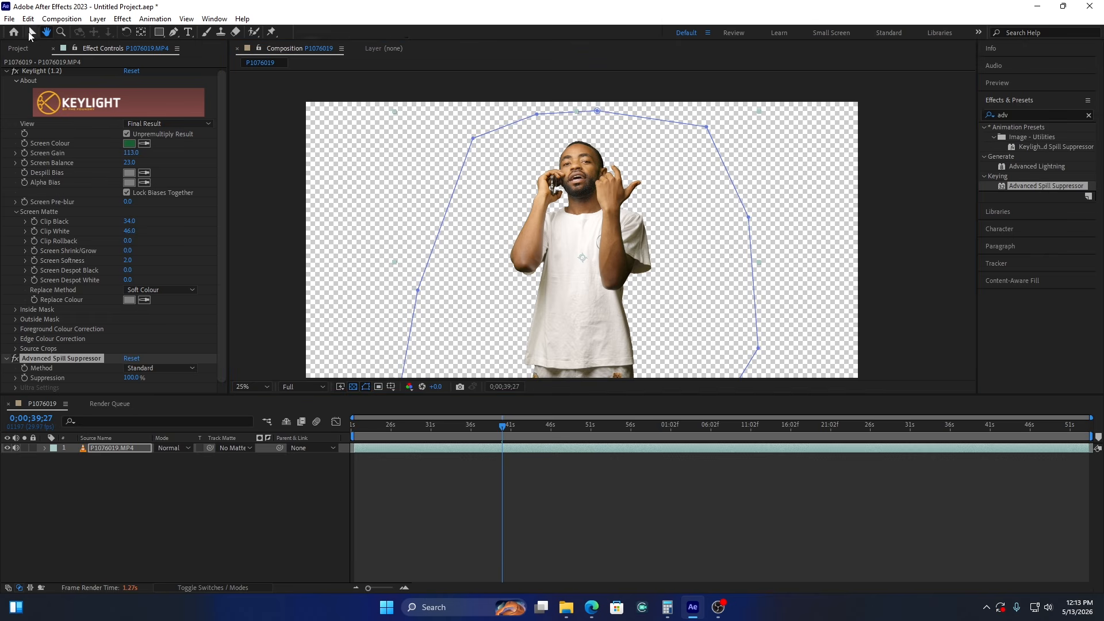
left_click(218, 513)
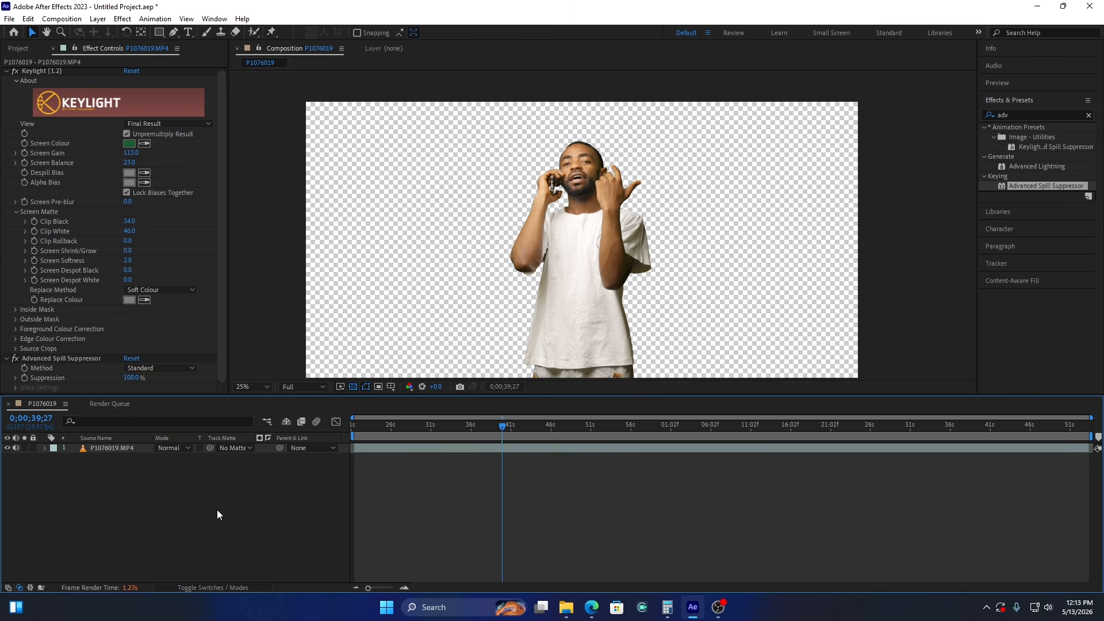
left_click(256, 387)
left_click(255, 181)
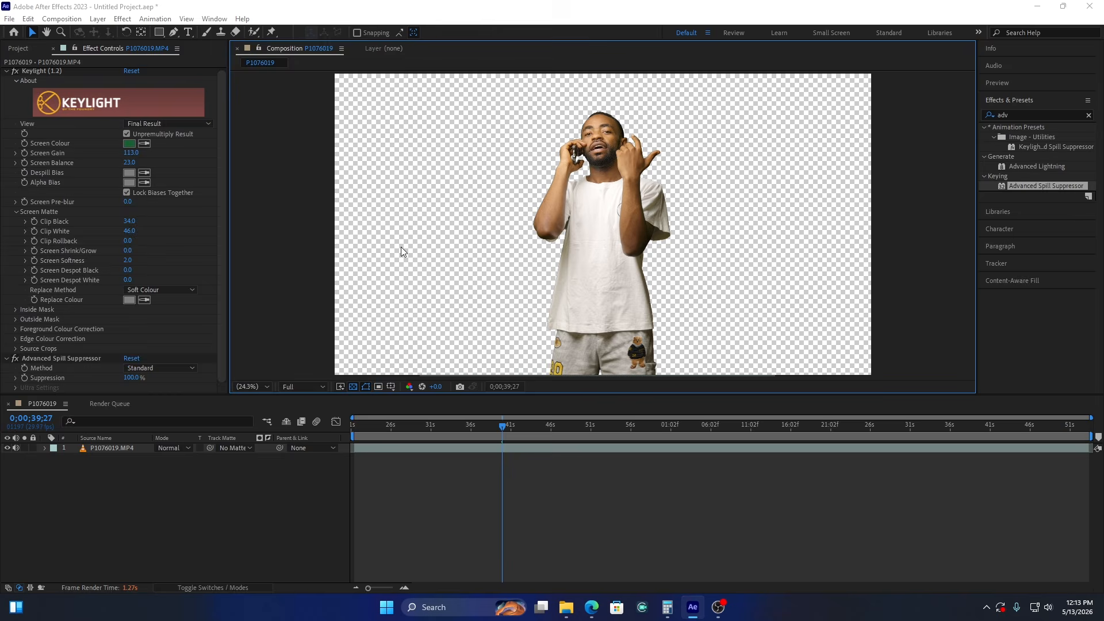
key("ctrl+i")
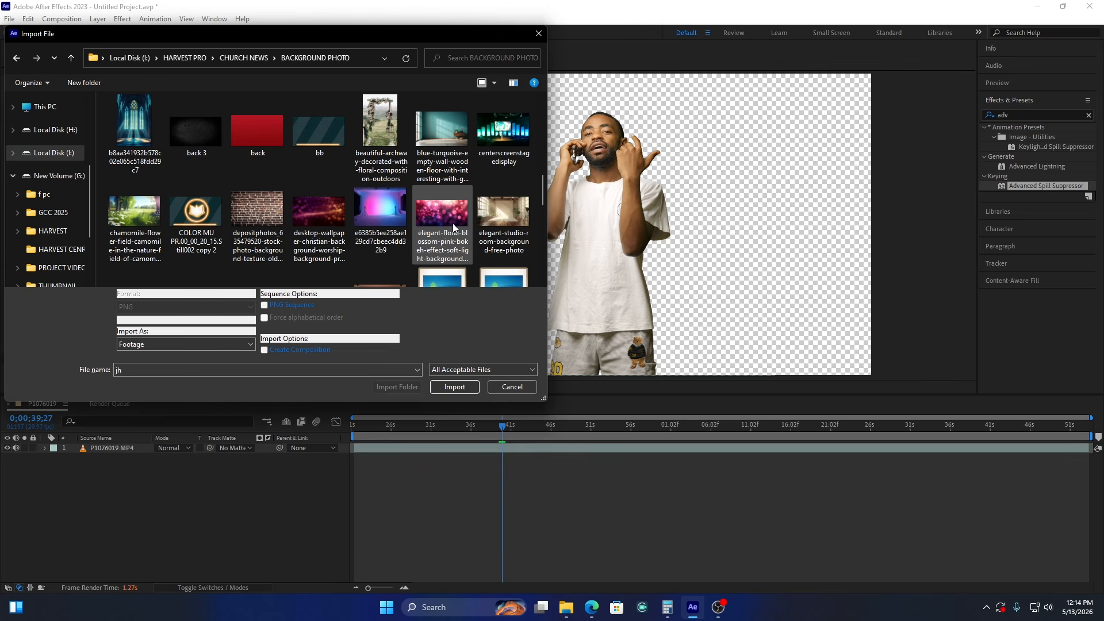
left_click(196, 132)
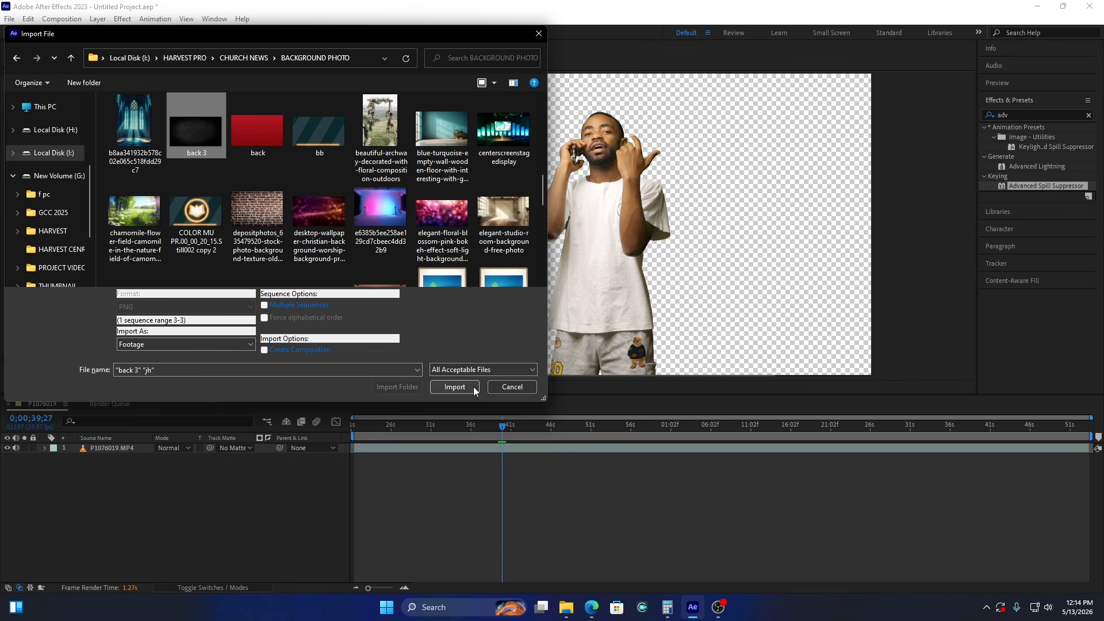
left_click(455, 387)
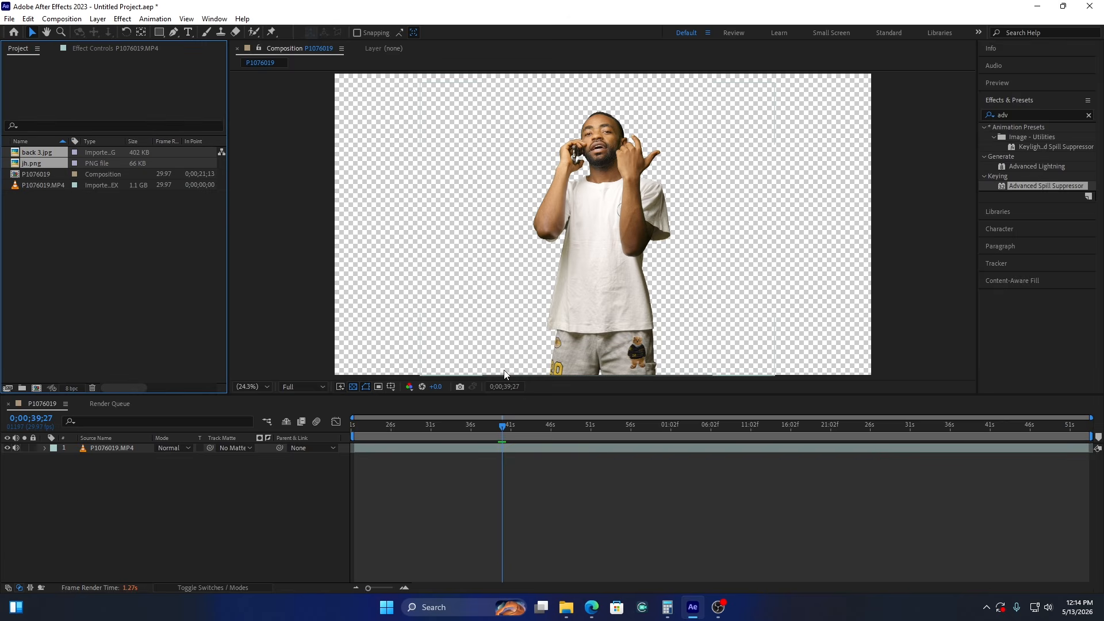
Add back 3.jpg beneath the P1076019.MP4 layer as the background, and place jh.png between the two layers
left_click(57, 240)
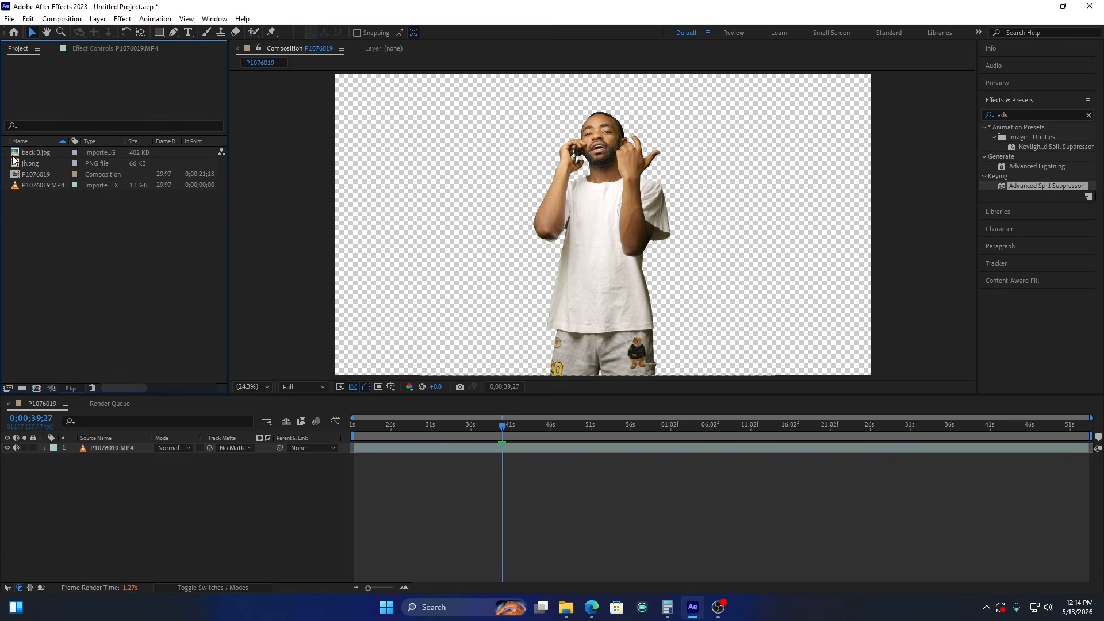
left_click_drag(44, 152, 95, 495)
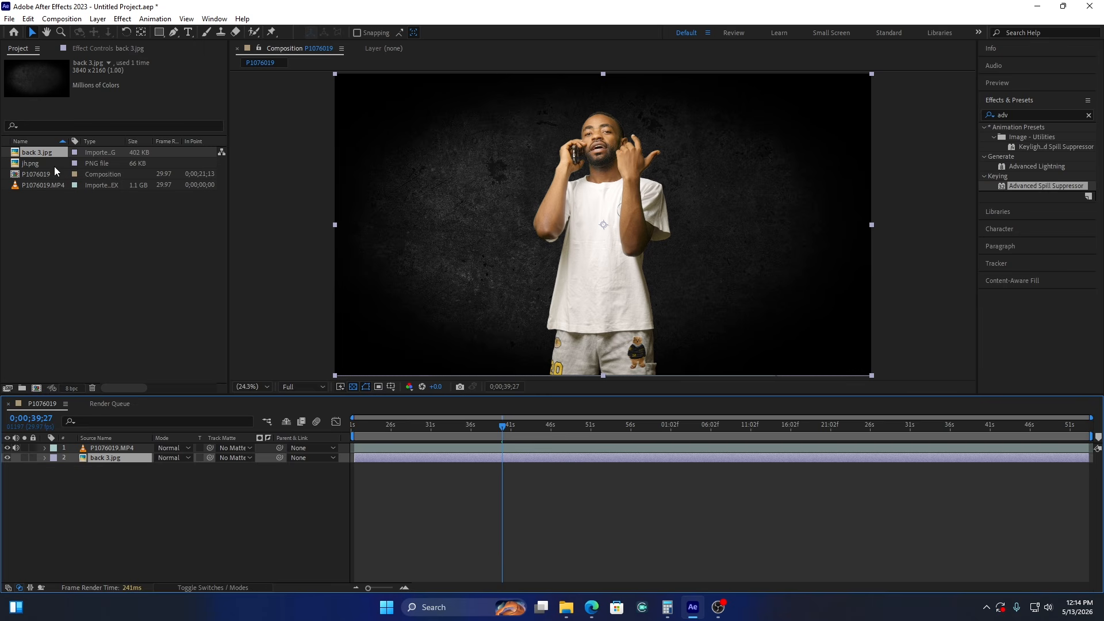
left_click(29, 163)
left_click_drag(77, 268, 107, 455)
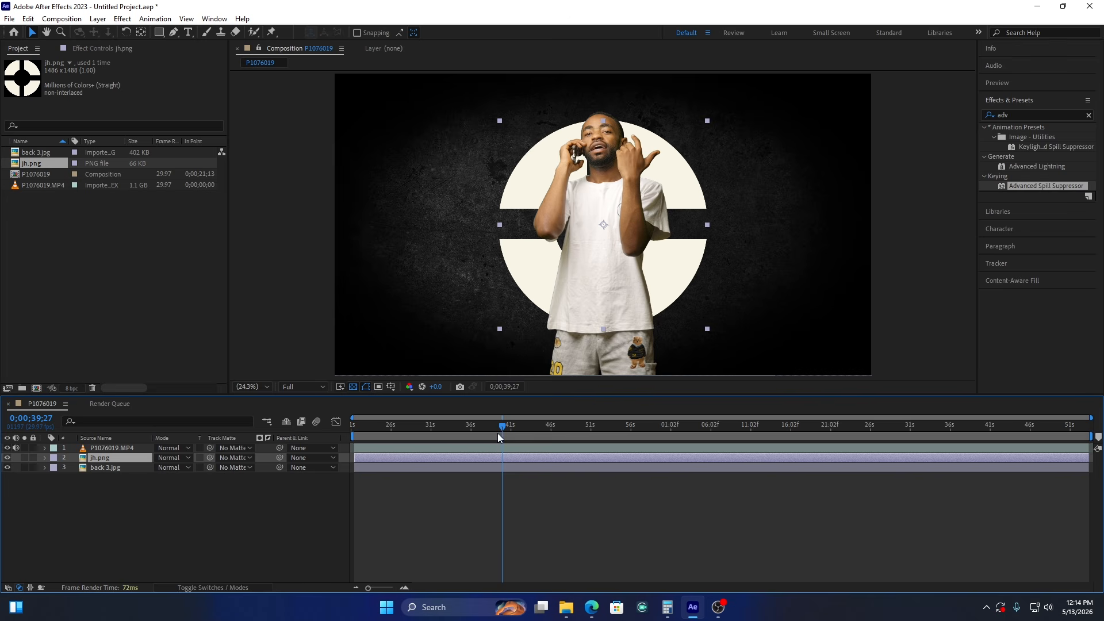
Check the composite at other times, and examine the cut-out's edges along the arms, shirt and hand at 0;00;53;24
left_click_drag(499, 432, 483, 430)
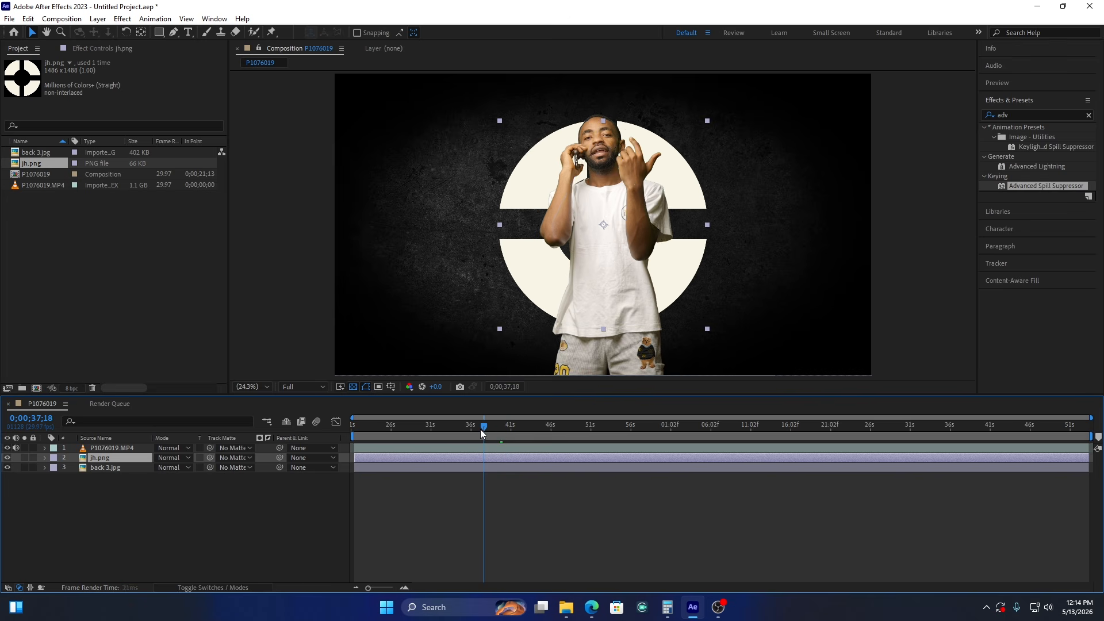
left_click(586, 430)
left_click(613, 426)
key("slash")
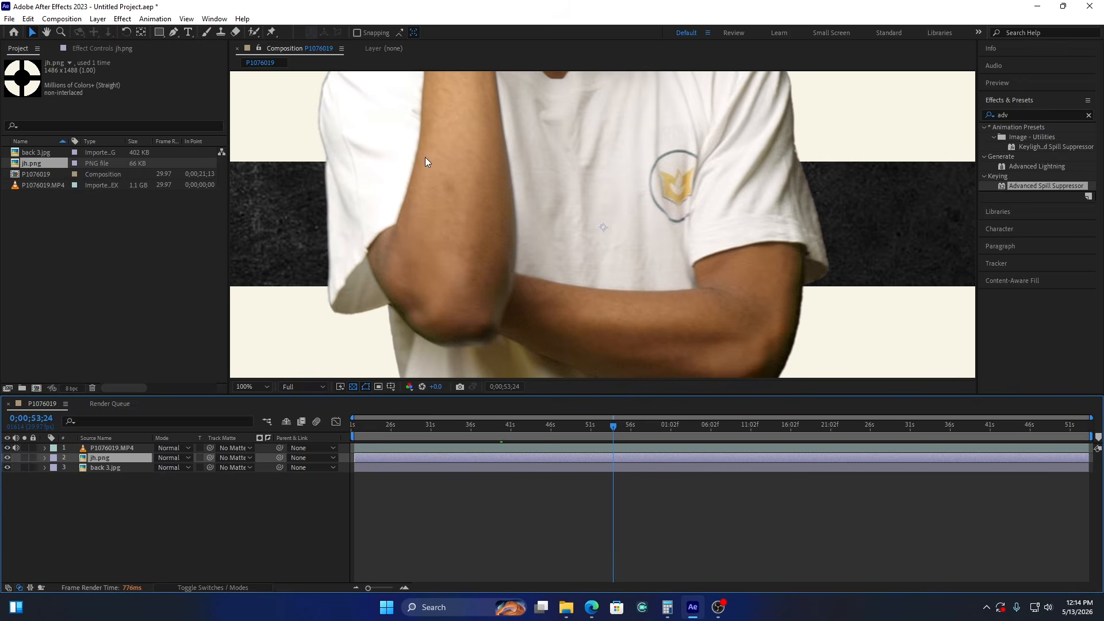
key("comma")
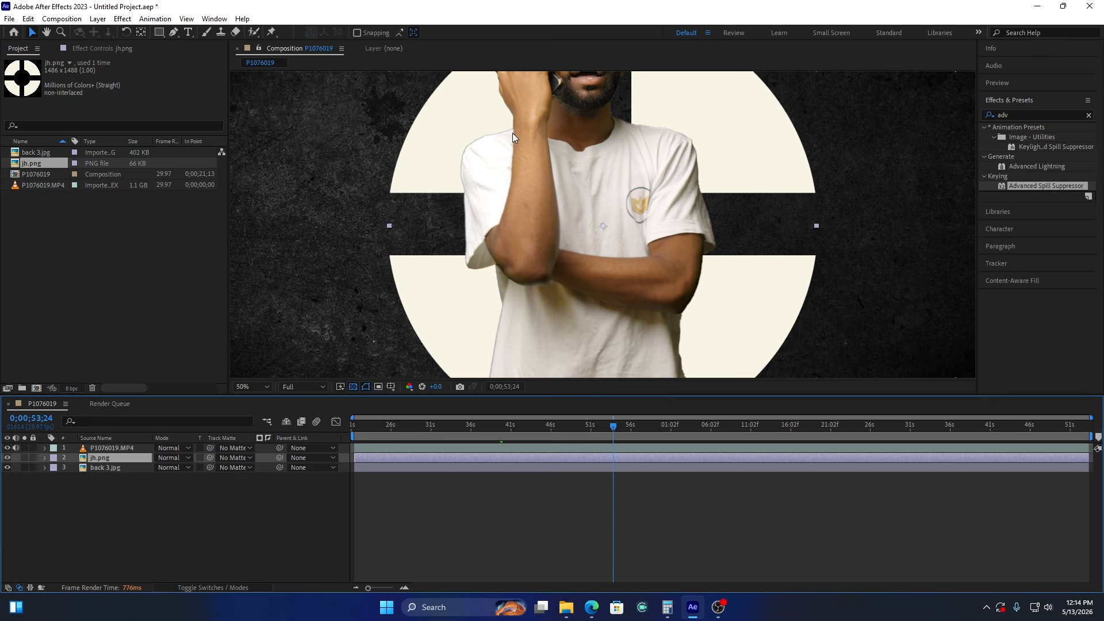
key("period")
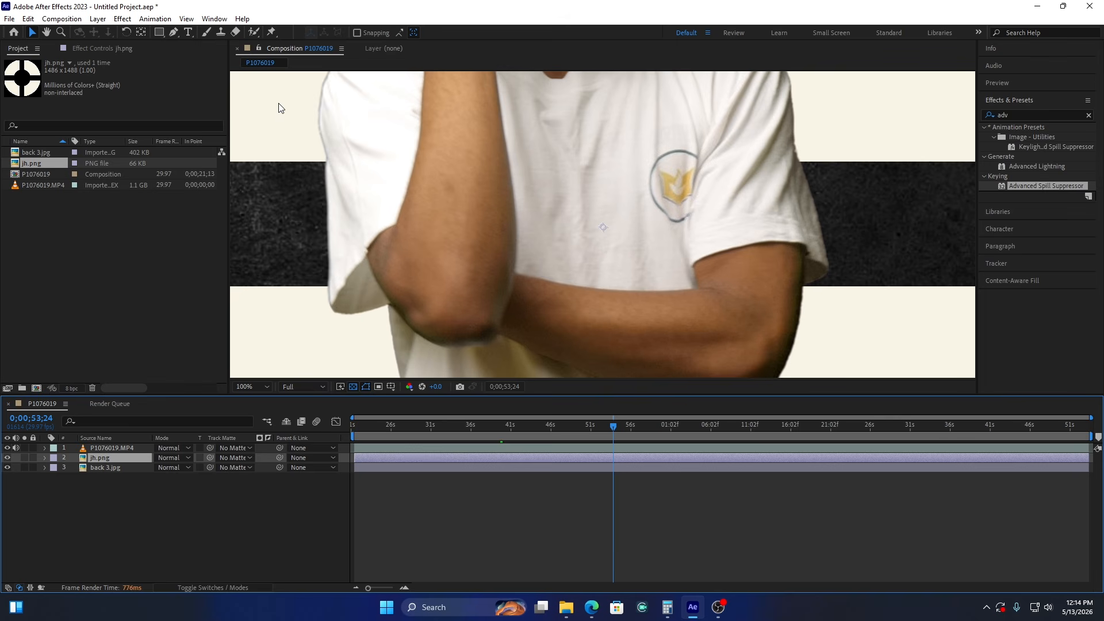
left_click(47, 32)
left_click_drag(406, 107, 489, 277)
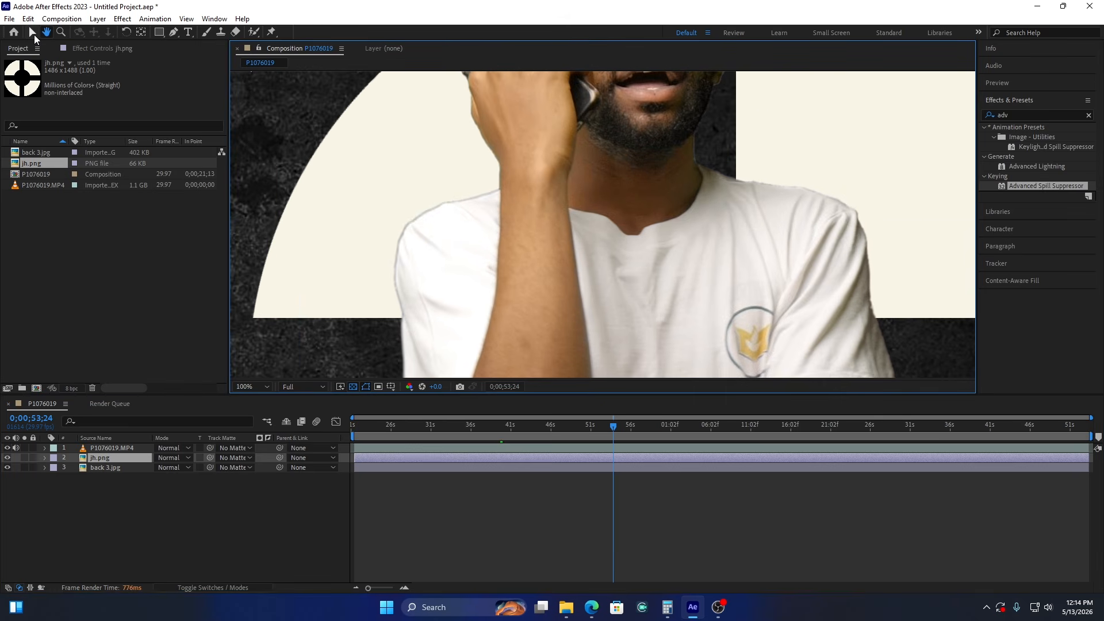
left_click(33, 33)
Set Keylight's Screen Shrink/Grow to -3.0 on the P1076019.MP4 layer and check the cut-out against the background
left_click(106, 448)
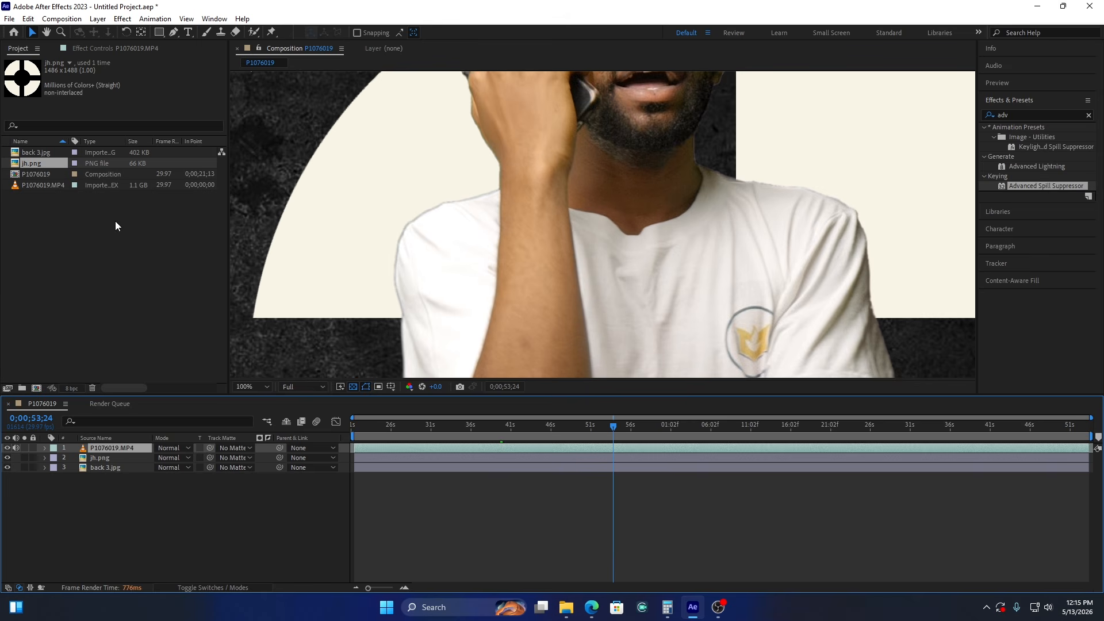
left_click(119, 47)
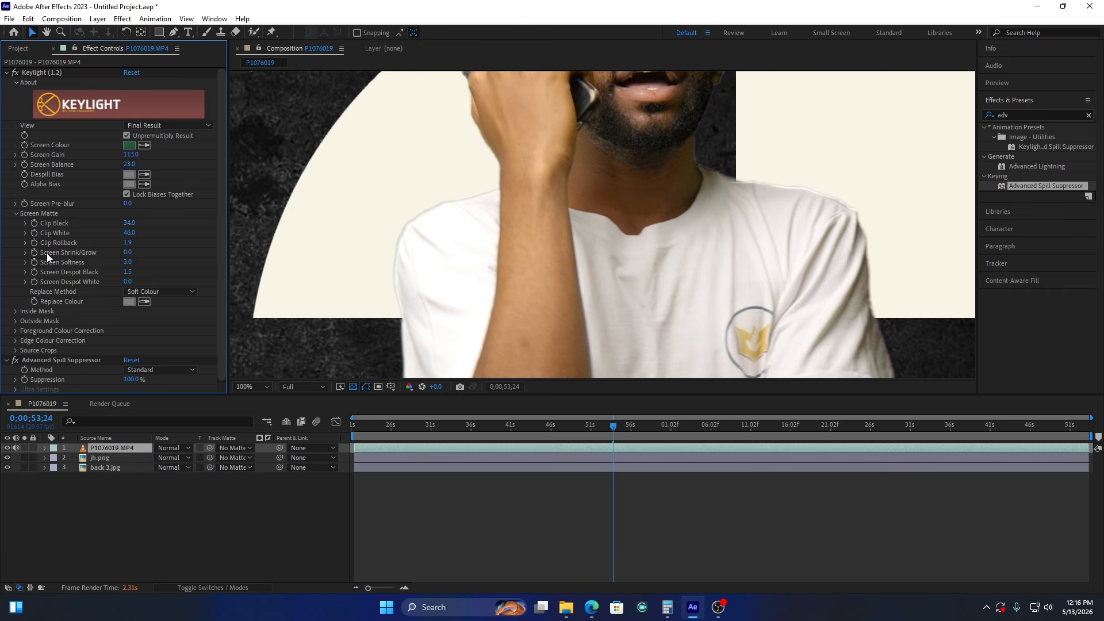
left_click(127, 253)
key("Return")
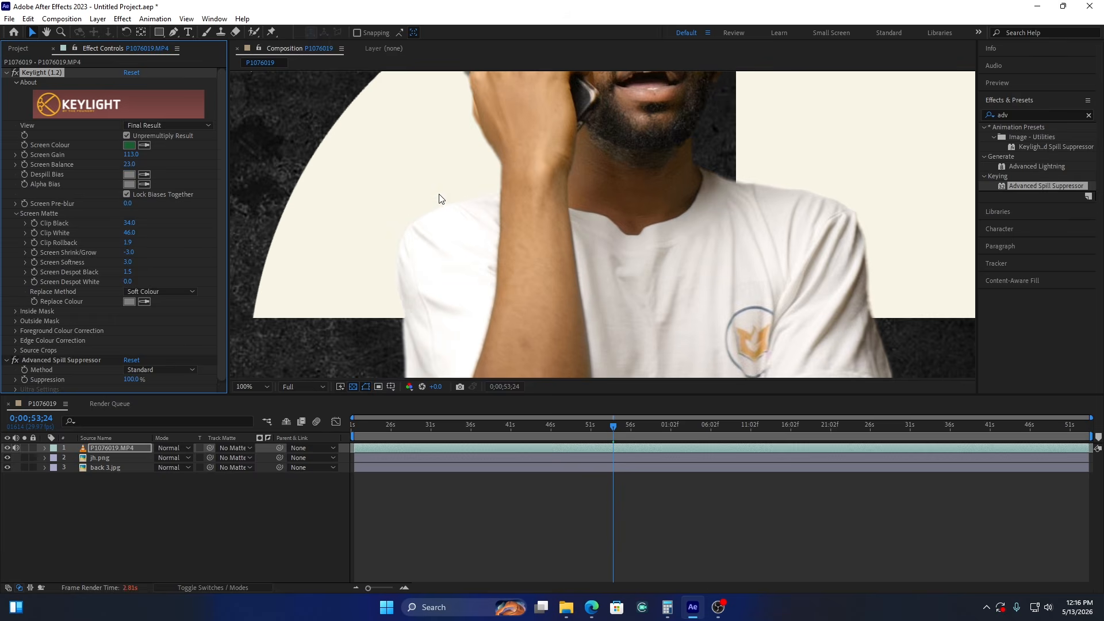
scroll(495, 196, "down", 4)
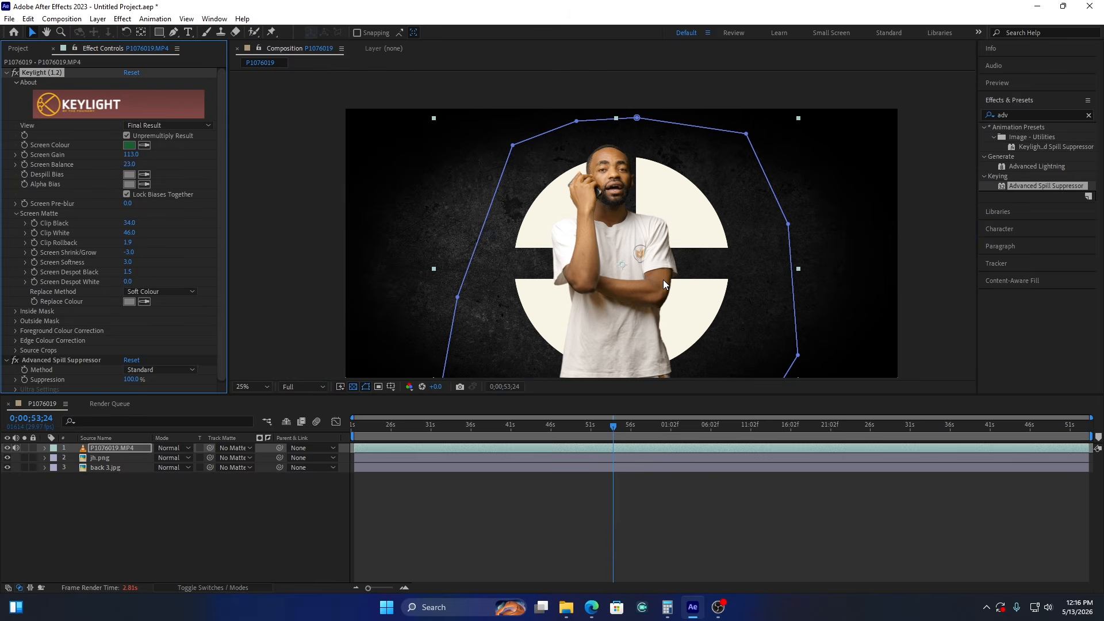
scroll(652, 245, "up", 2)
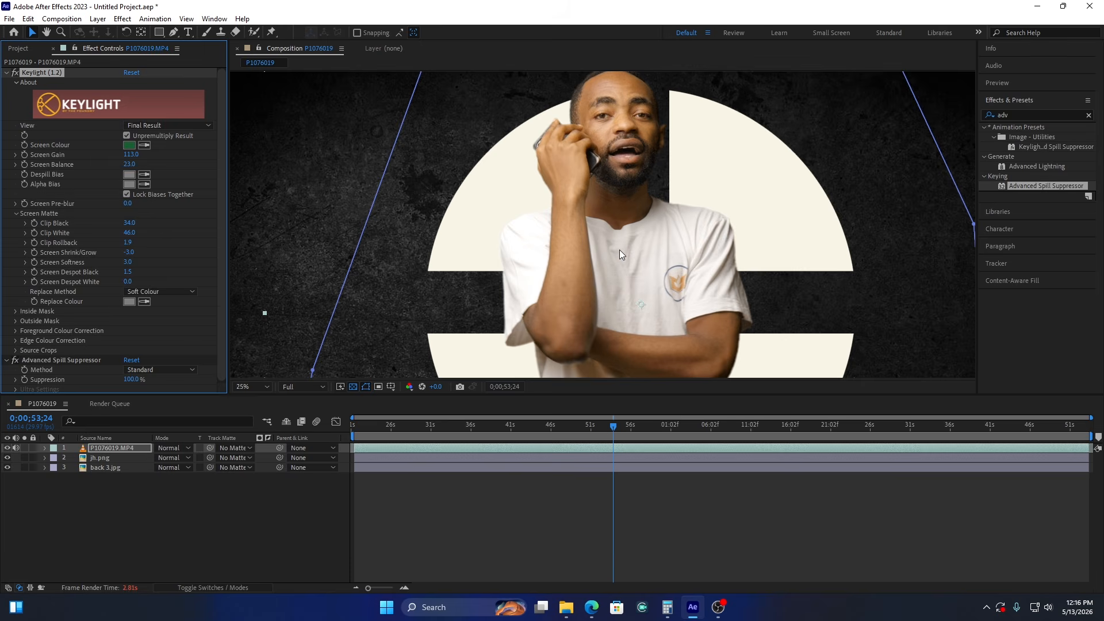
scroll(620, 250, "down", 2)
left_click(490, 526)
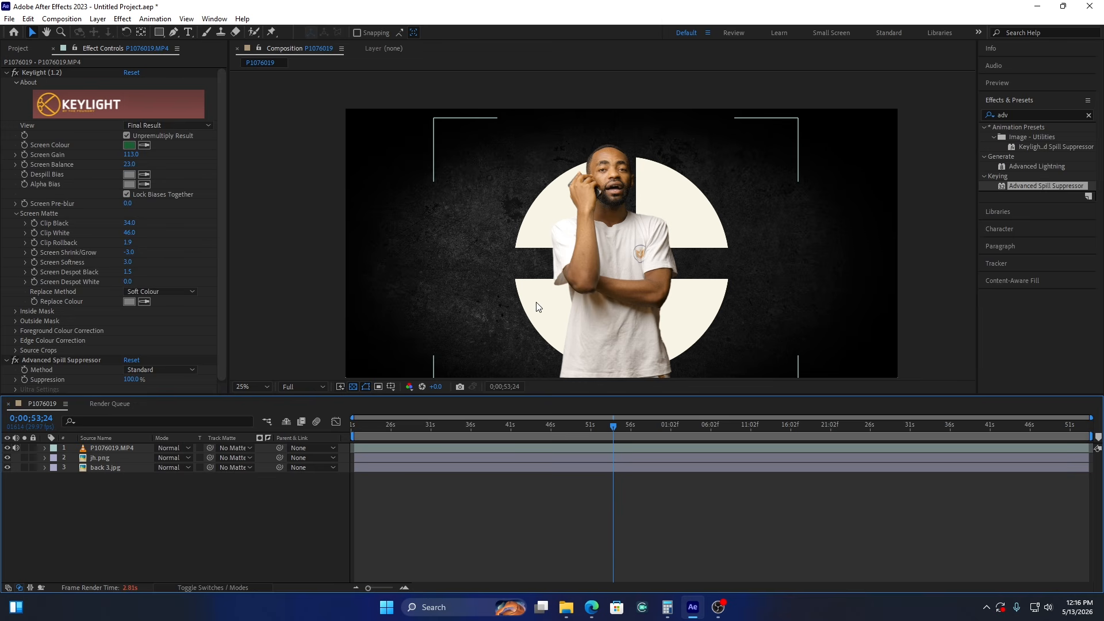
Animate the jh.png layer's Rotation with keyframes from 0° at 0;00;21;13 to 2x+166° at 0;00;27;10
left_click(387, 456)
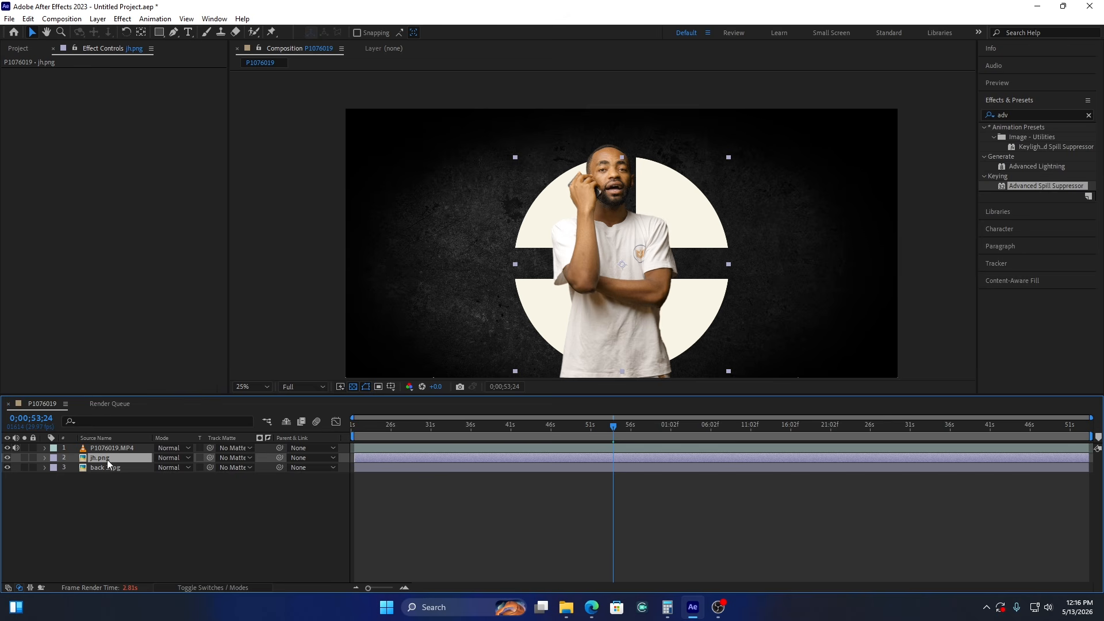
left_click(45, 459)
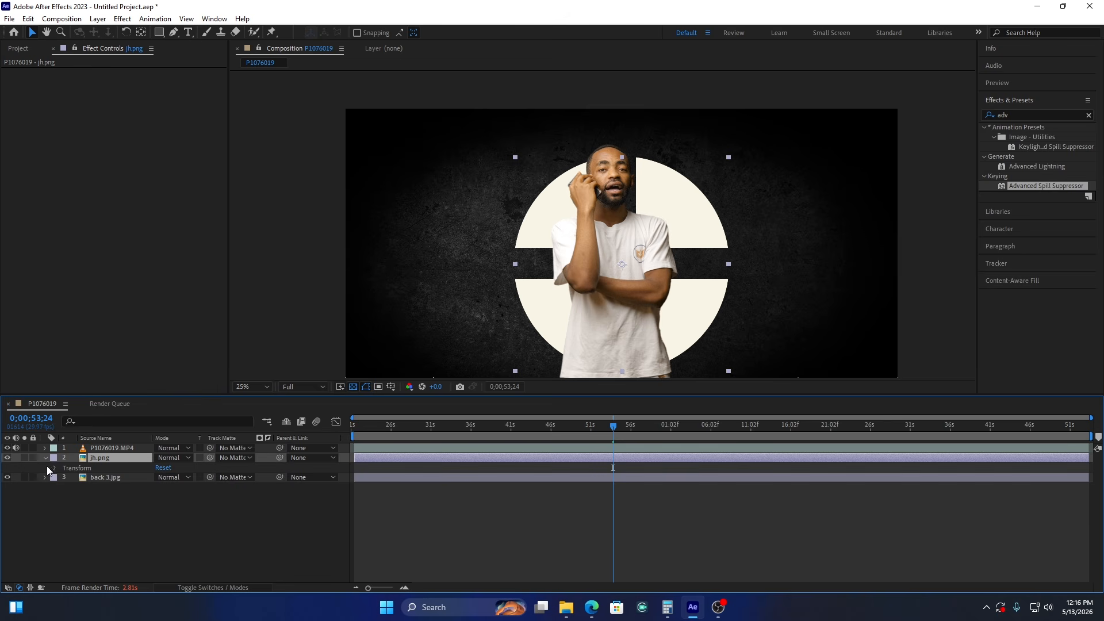
left_click(55, 467)
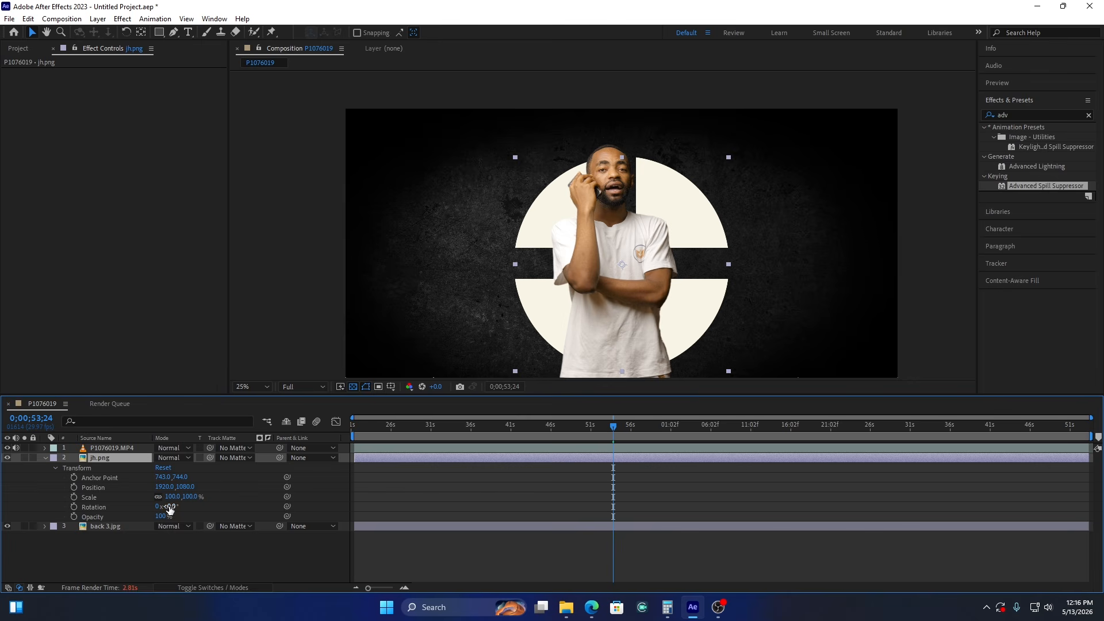
left_click_drag(172, 506, 278, 506)
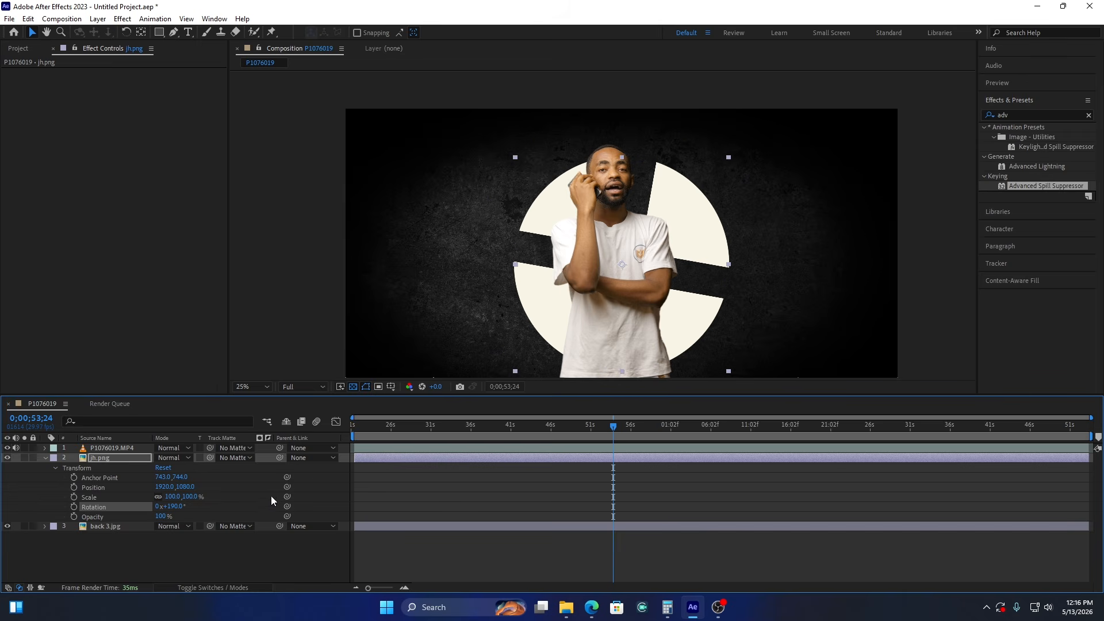
key("ctrl+z")
left_click_drag(366, 430, 354, 427)
left_click(74, 507)
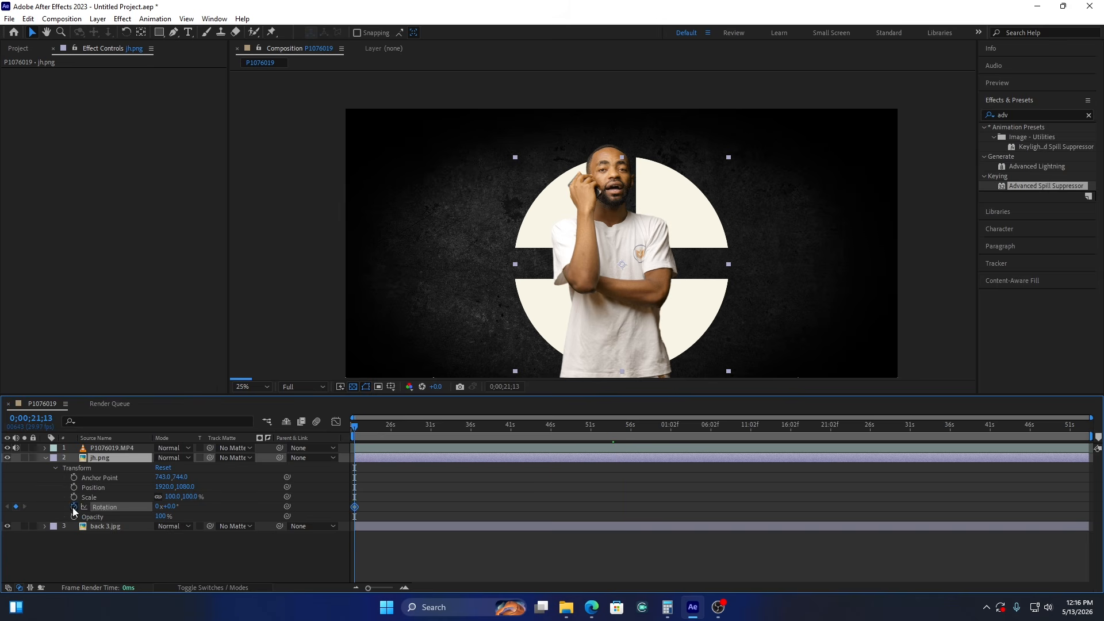
left_click_drag(448, 430, 403, 429)
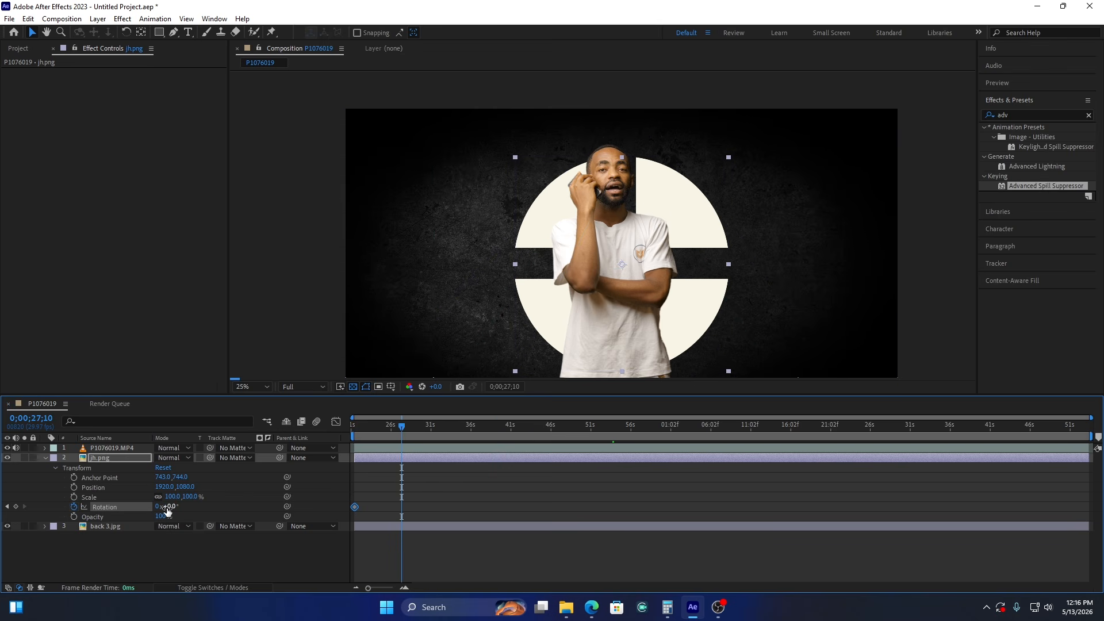
left_click_drag(167, 510, 546, 471)
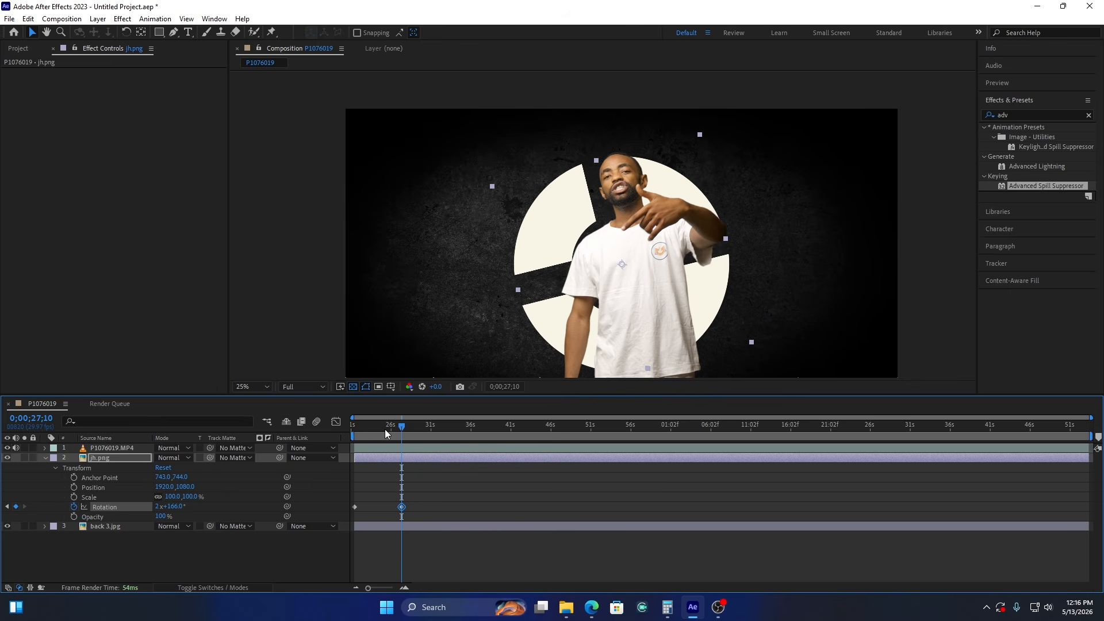
Set the preview resolution to Third and play back the rotating graphic briefly from 0;00;23;03
left_click(368, 427)
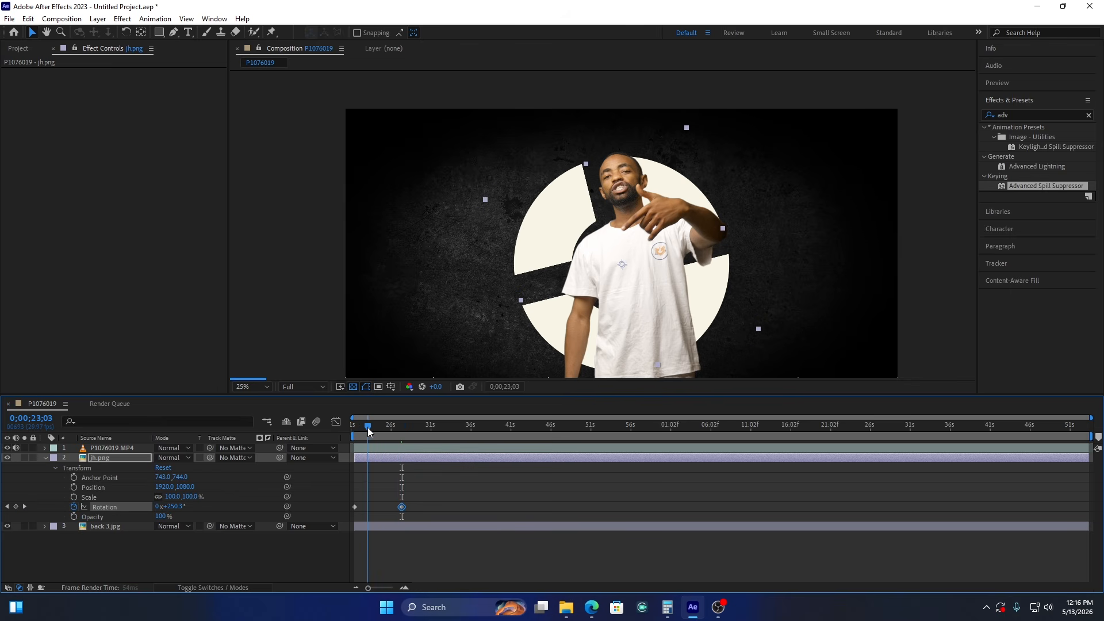
left_click(299, 388)
left_click(299, 440)
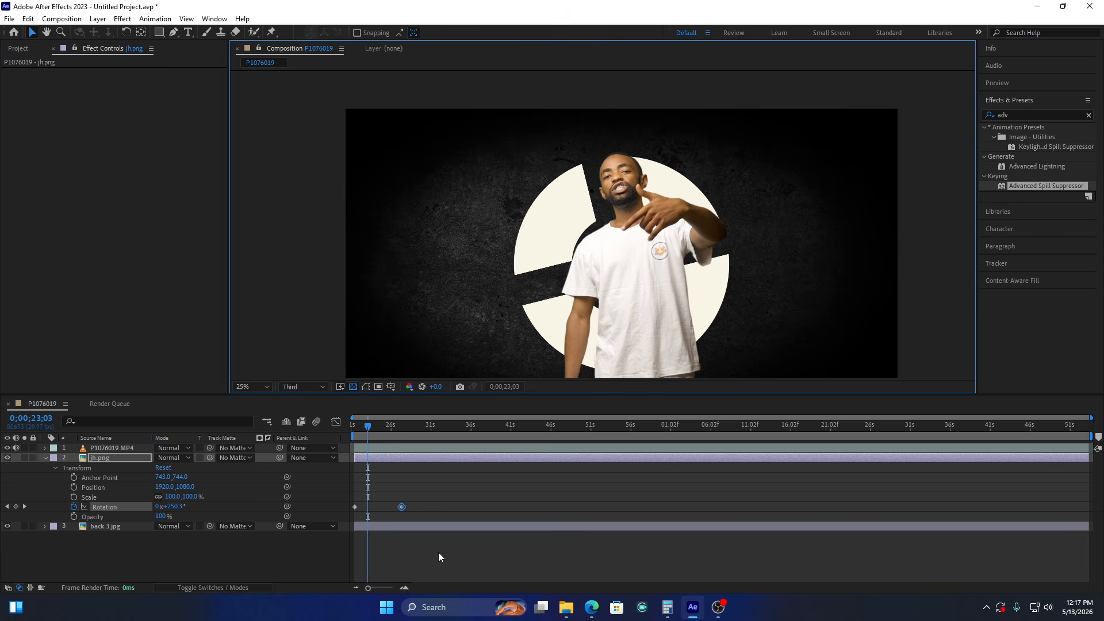
key("space")
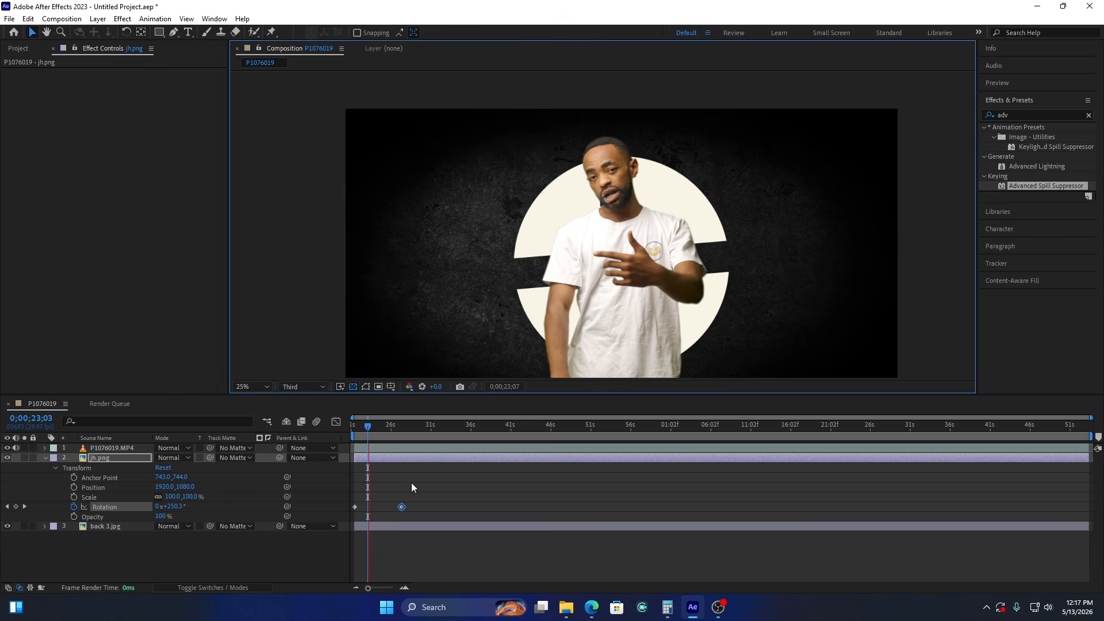
key("space")
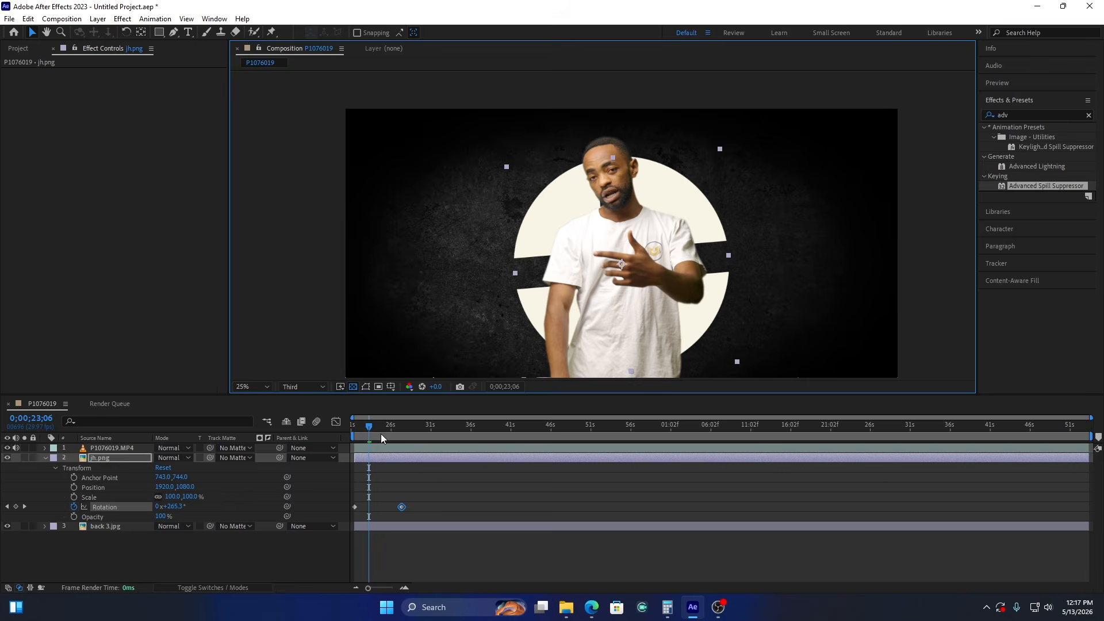